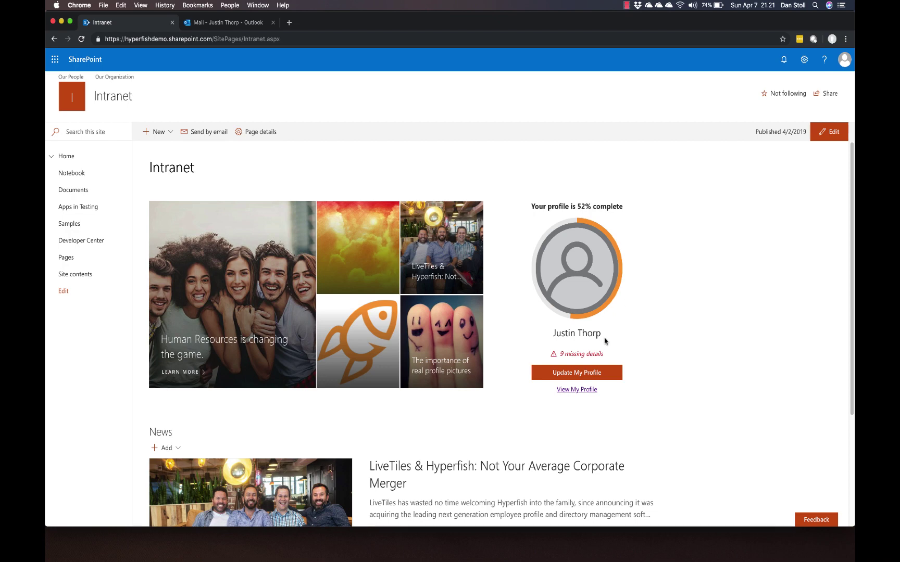
Step: Start updating the 9 missing profile details by uploading the group photo file
triple_click(589, 356)
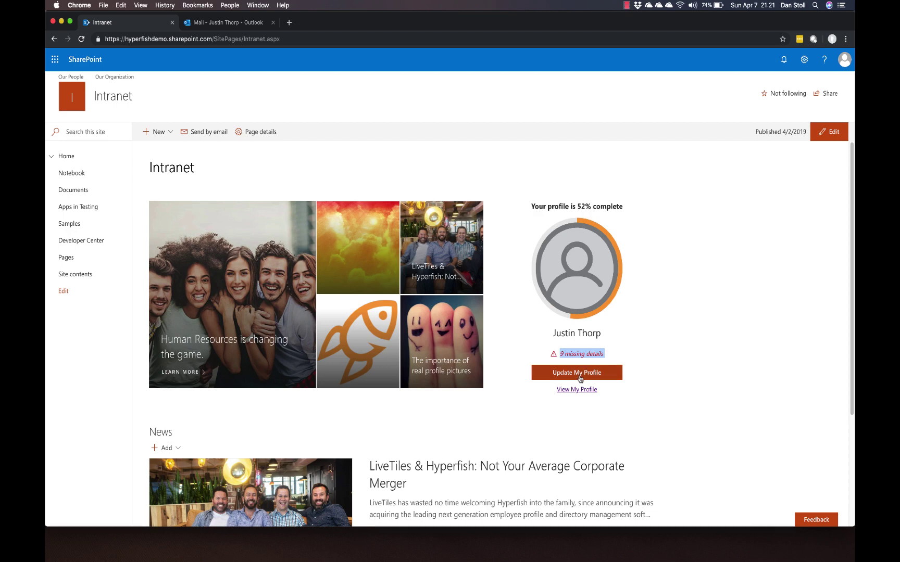
left_click(580, 379)
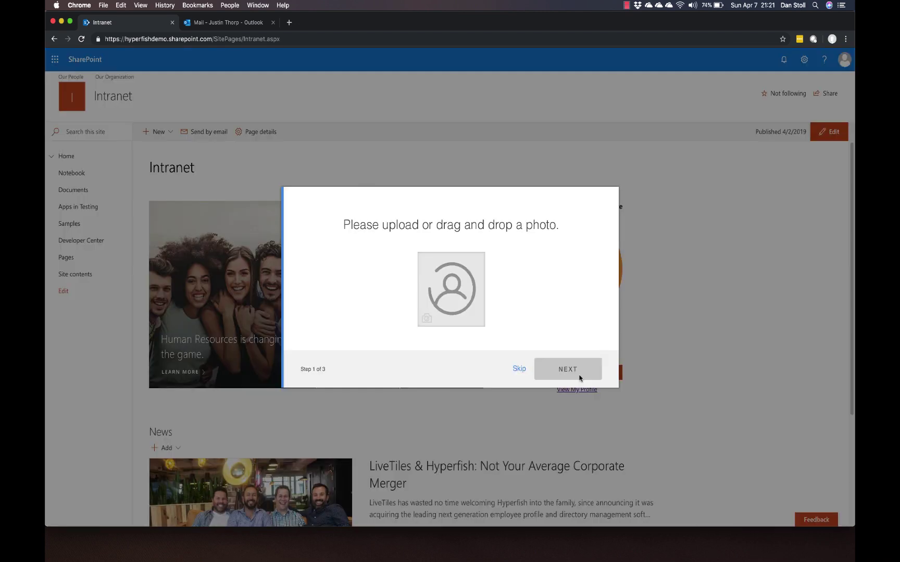
left_click(461, 281)
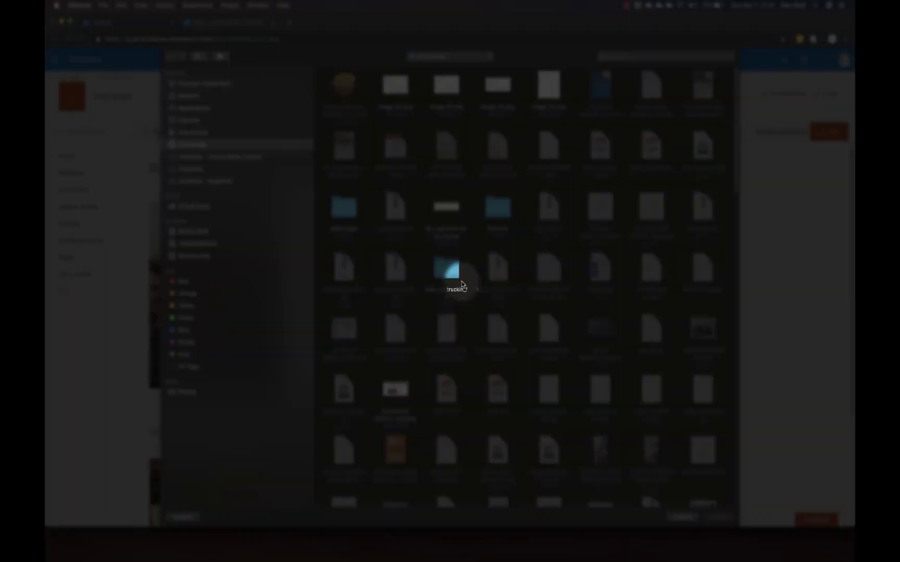
scroll(661, 360, "down", 10)
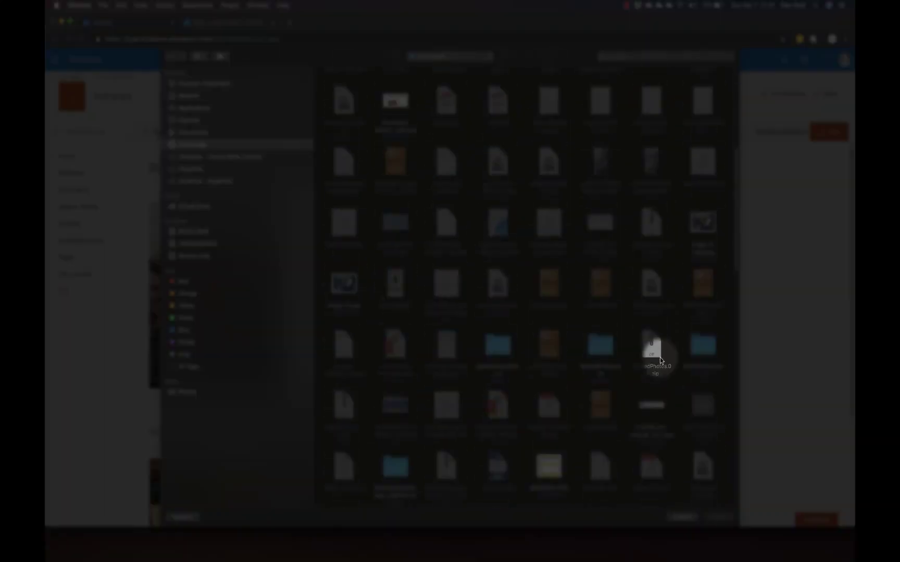
scroll(660, 359, "up", 5)
left_click(703, 279)
left_click(719, 518)
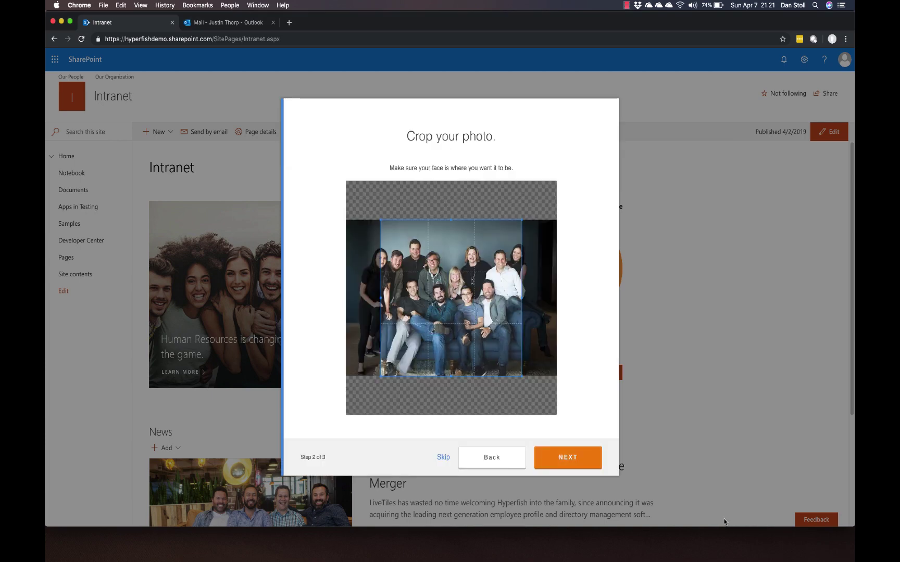
Step: Crop the uploaded photo down to a single face and accept it
left_click(558, 459)
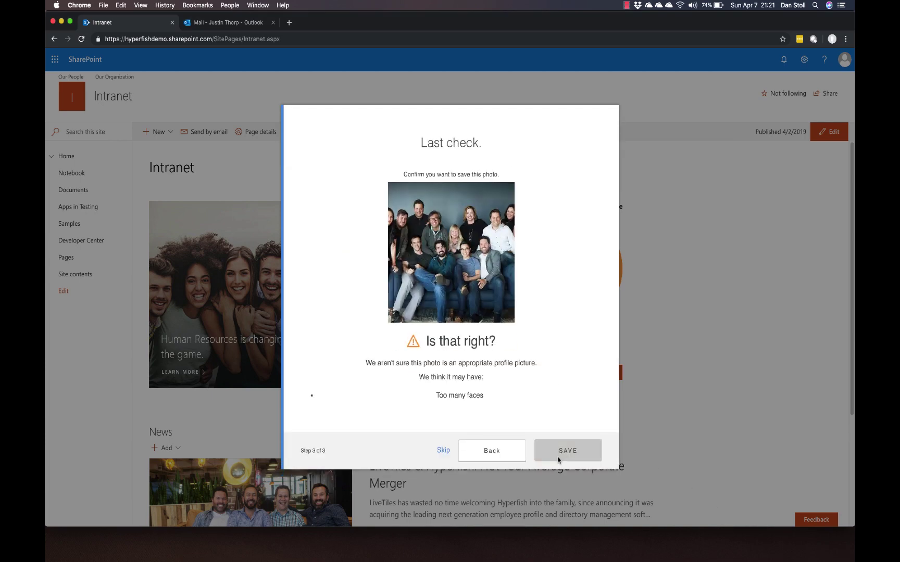
left_click(492, 450)
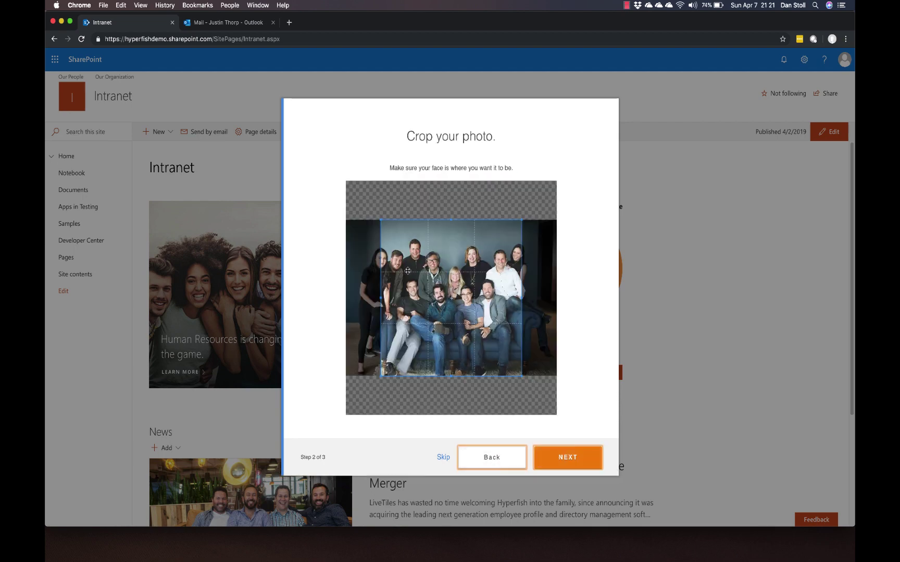
mouse_move(381, 219)
left_mouse_down()
mouse_move(520, 376)
mouse_move(409, 247)
left_mouse_up()
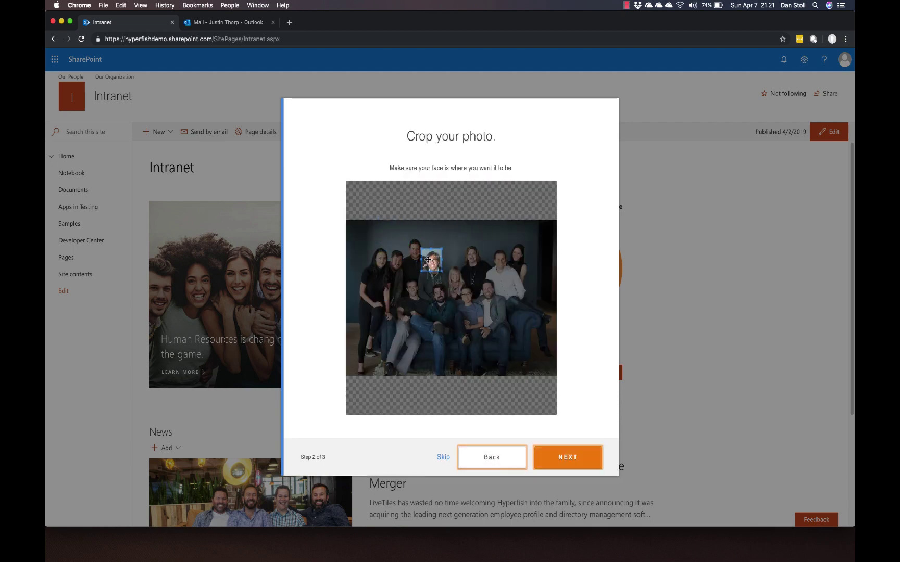
left_click(560, 457)
Step: Save the photo and enter the user's mobile phone number
left_click(578, 428)
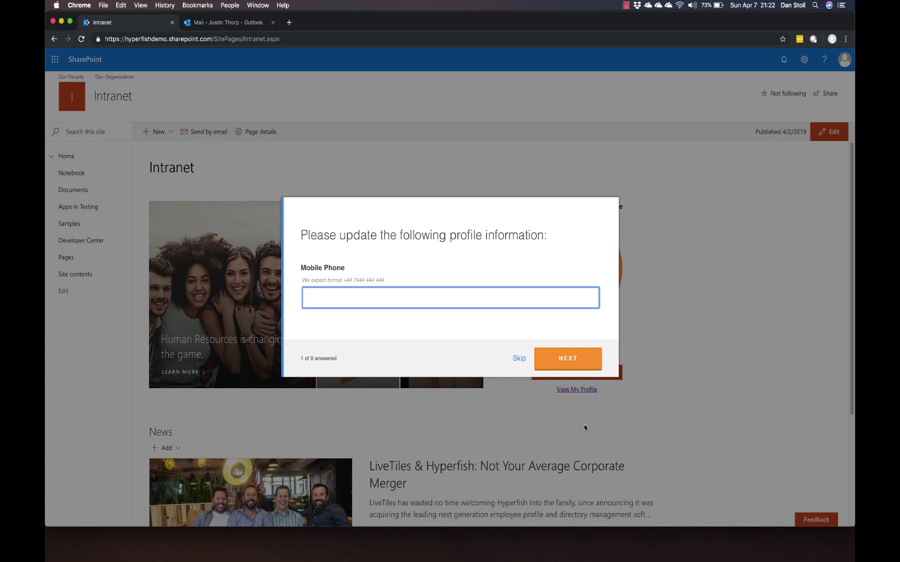
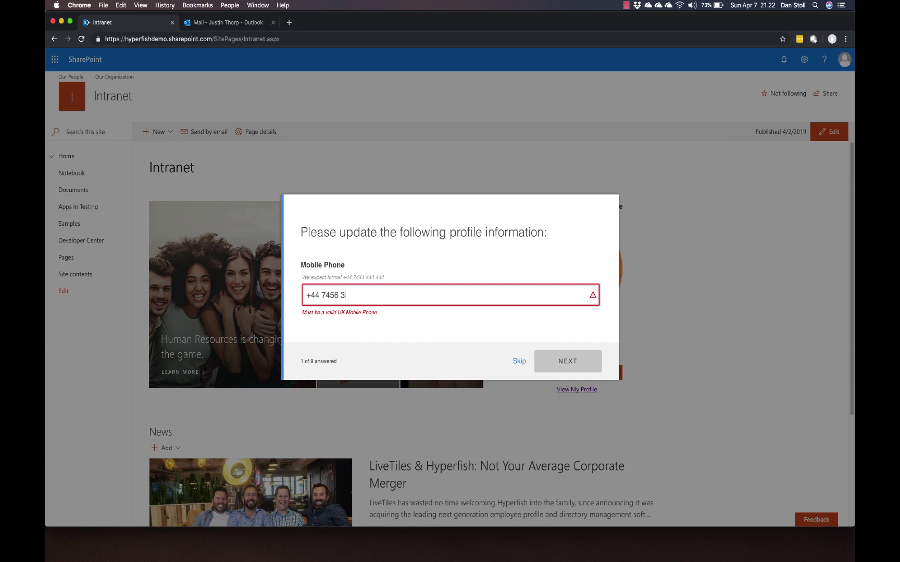
key("Return")
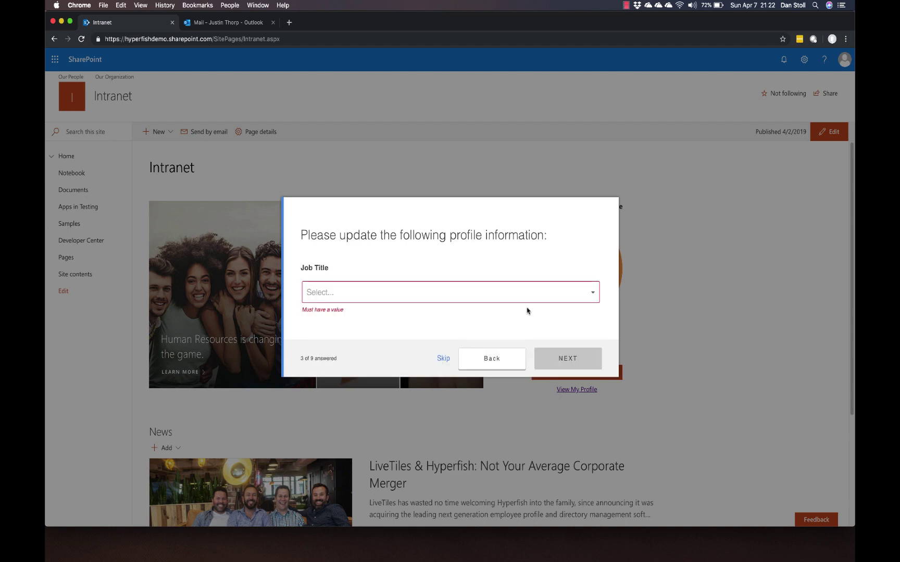
Step: Set the job title to Senior Engineer and the department to Information Technology
left_click(558, 297)
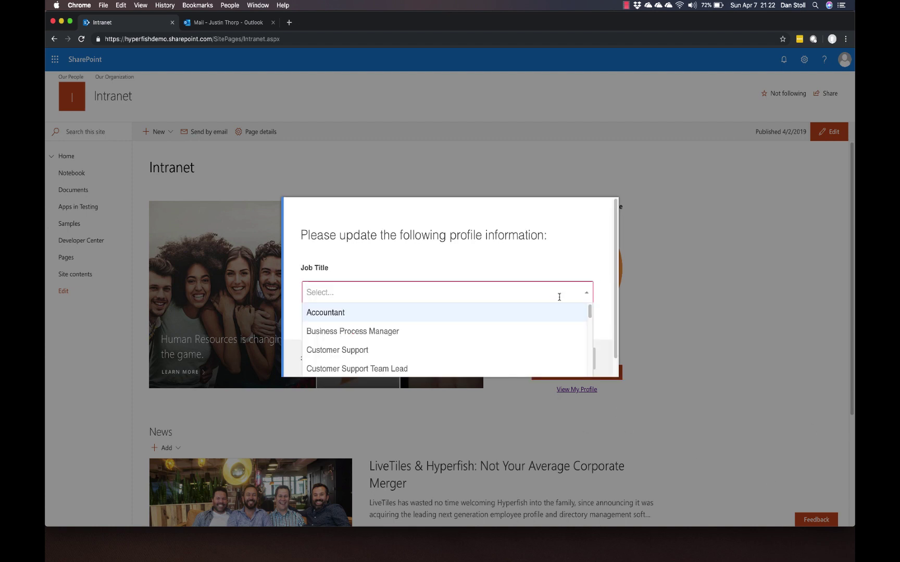
scroll(553, 350, "down", 5)
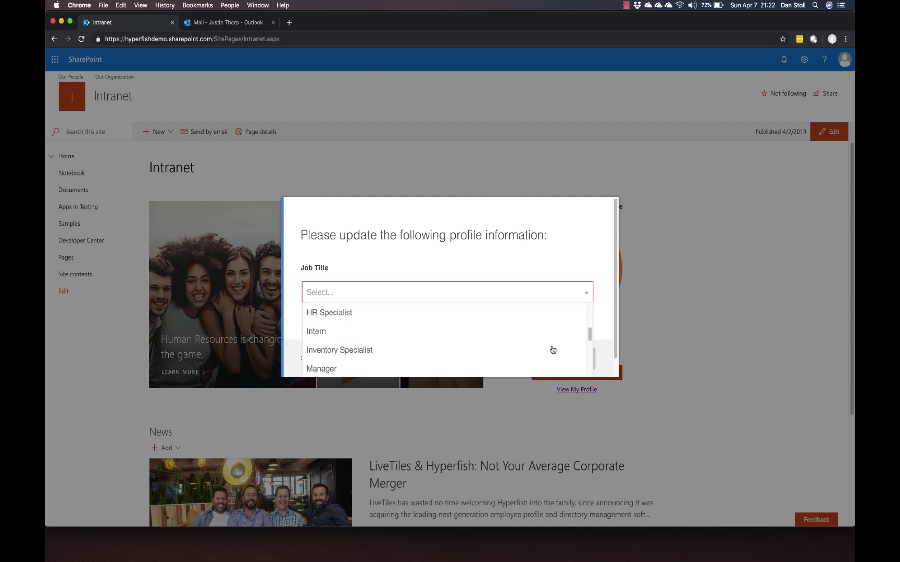
scroll(552, 350, "down", 3)
left_click(552, 347)
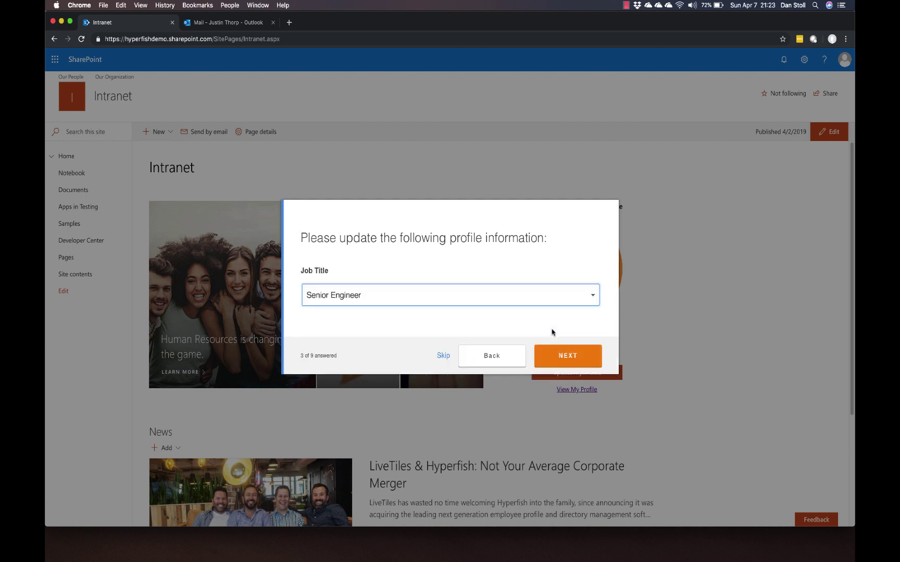
left_click(566, 362)
left_click(591, 297)
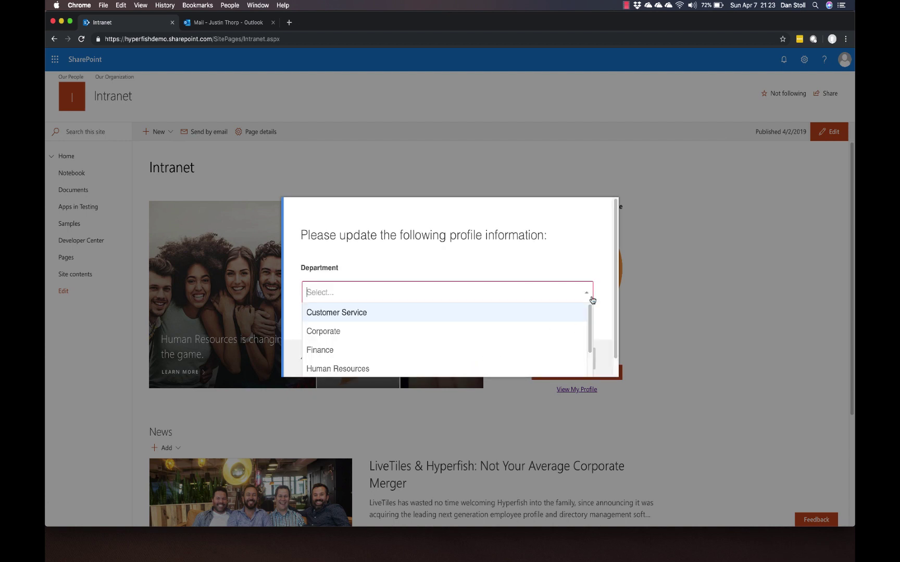
scroll(572, 344, "down", 3)
left_click(570, 324)
left_click(567, 355)
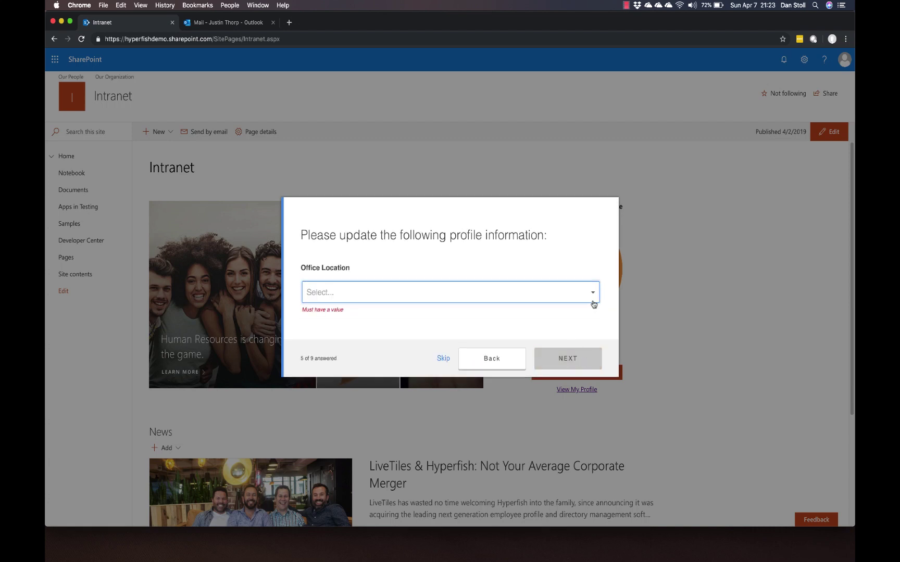
Step: Choose London as office location, pick the company name, and save the profile updates
left_click(571, 293)
left_click(555, 350)
left_click(555, 349)
left_click(578, 296)
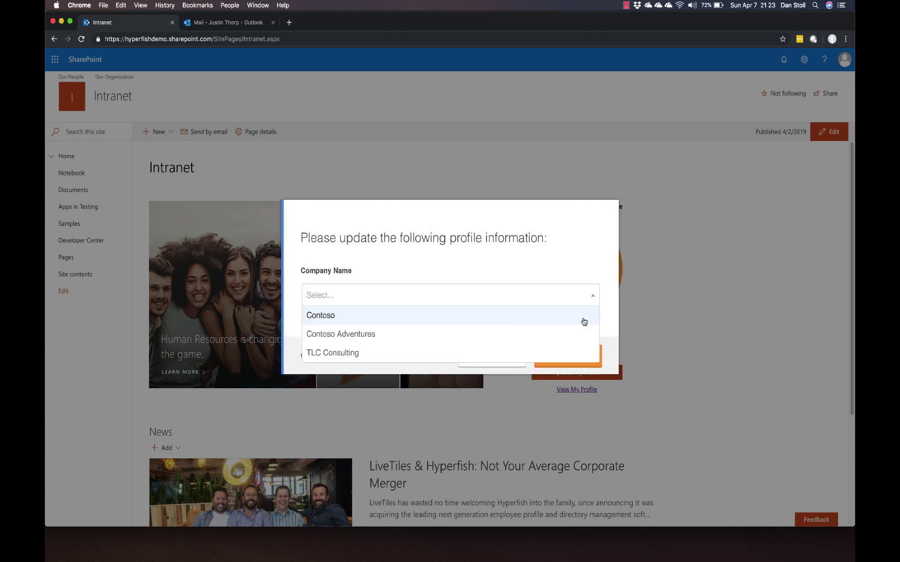
left_click(581, 333)
left_click(578, 359)
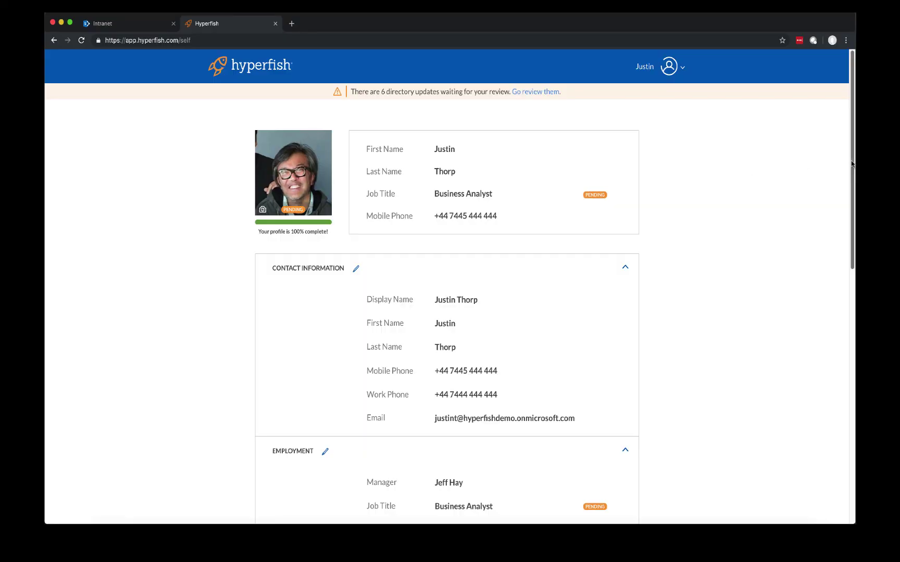
Step: Bring up Hyperfish's Approve page listing the six pending profile updates
mouse_move(852, 164)
left_mouse_down()
mouse_move(848, 276)
mouse_move(855, 161)
left_mouse_up()
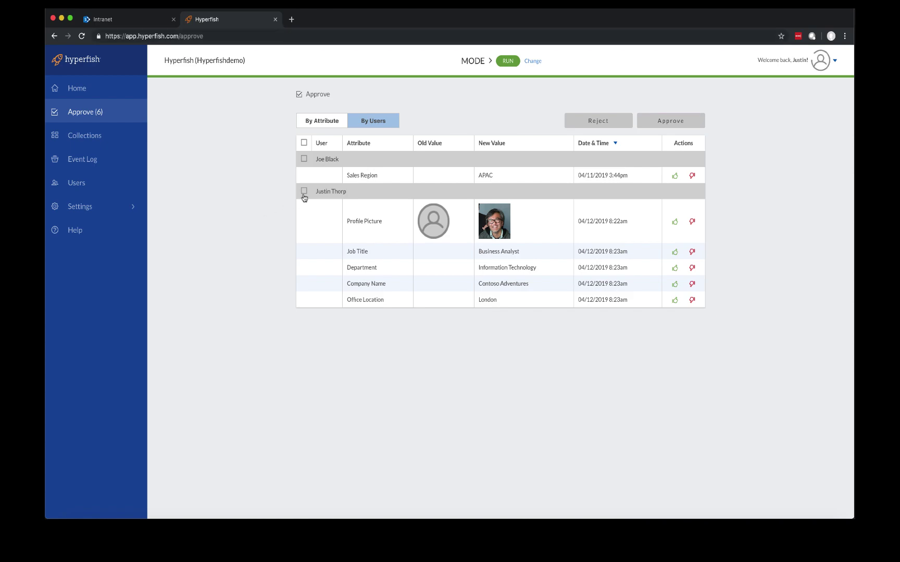
Step: Select all of the updated user's pending changes and approve them
left_click(305, 191)
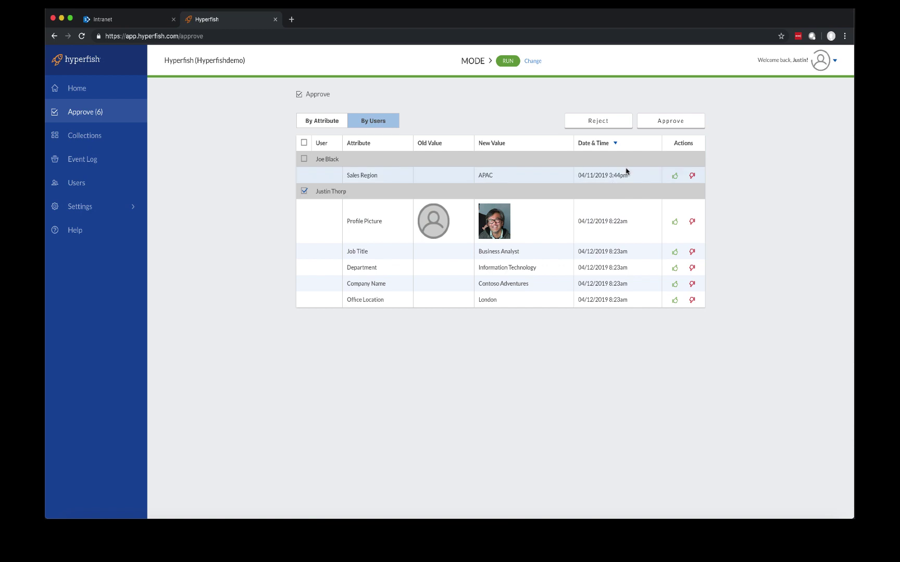
left_click(684, 125)
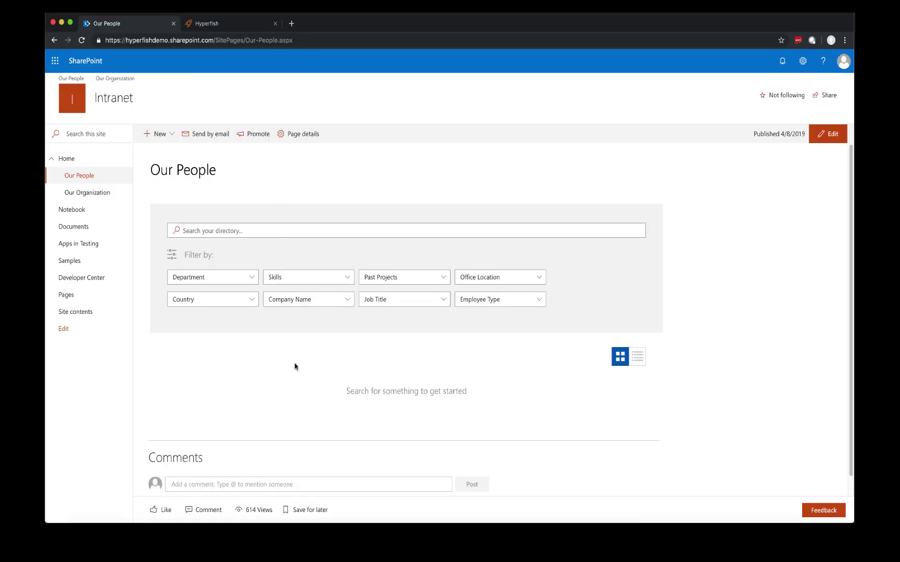
Step: Search the people directory for 'powershell', review the 3 results, then clear the search
left_click(241, 229)
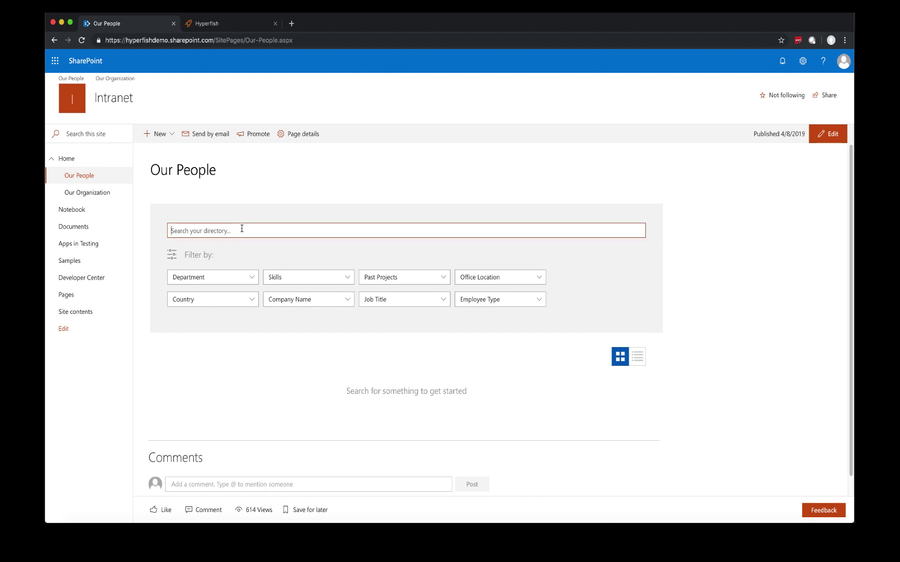
type("powershell")
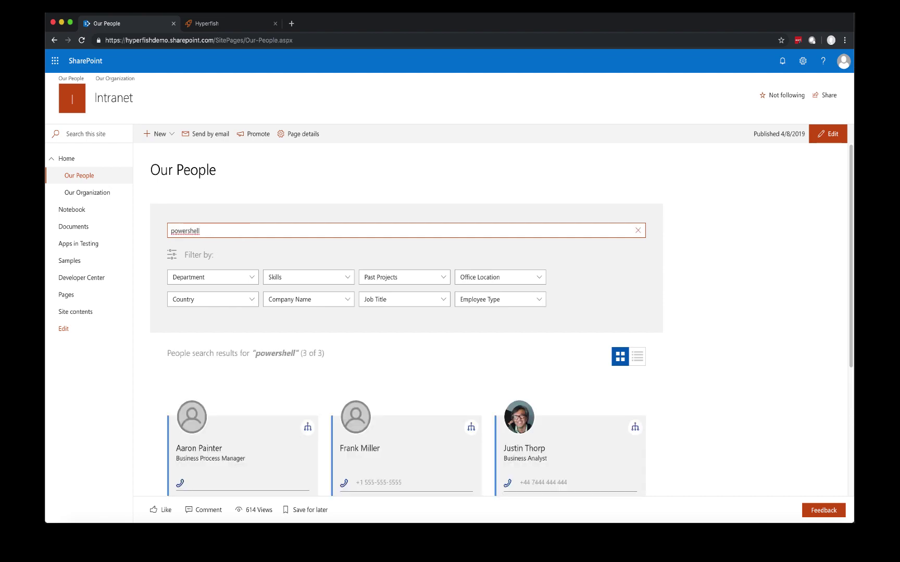
scroll(325, 387, "down", 3)
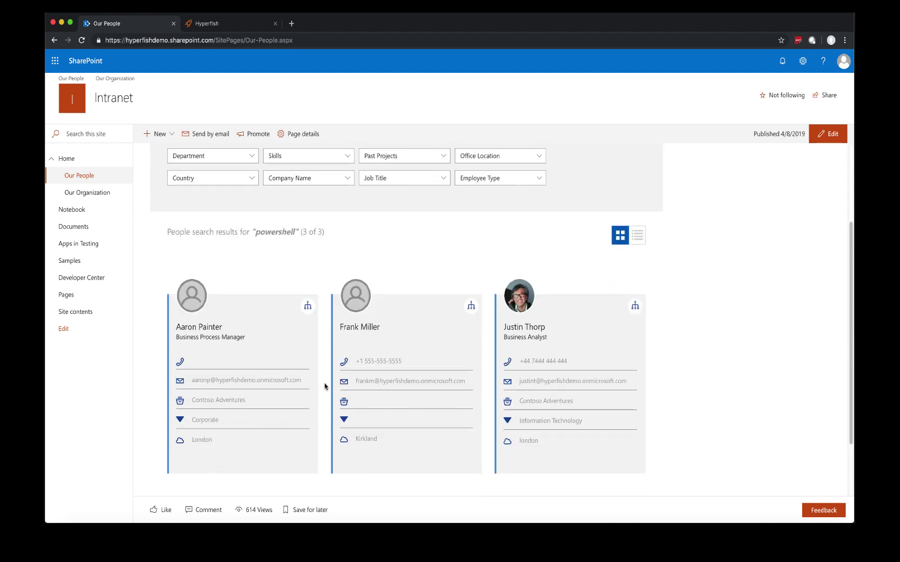
scroll(325, 386, "up", 3)
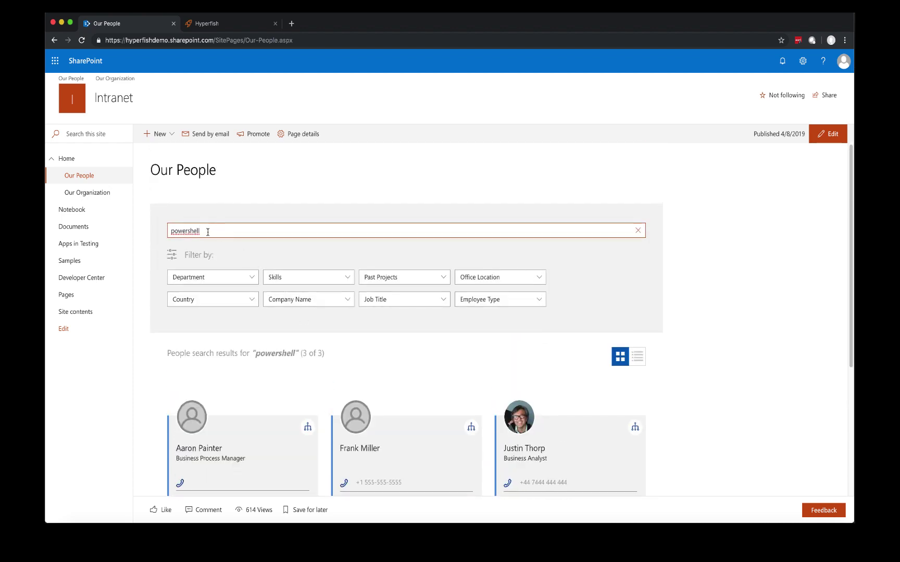
left_click_drag(200, 230, 170, 231)
key("BackSpace")
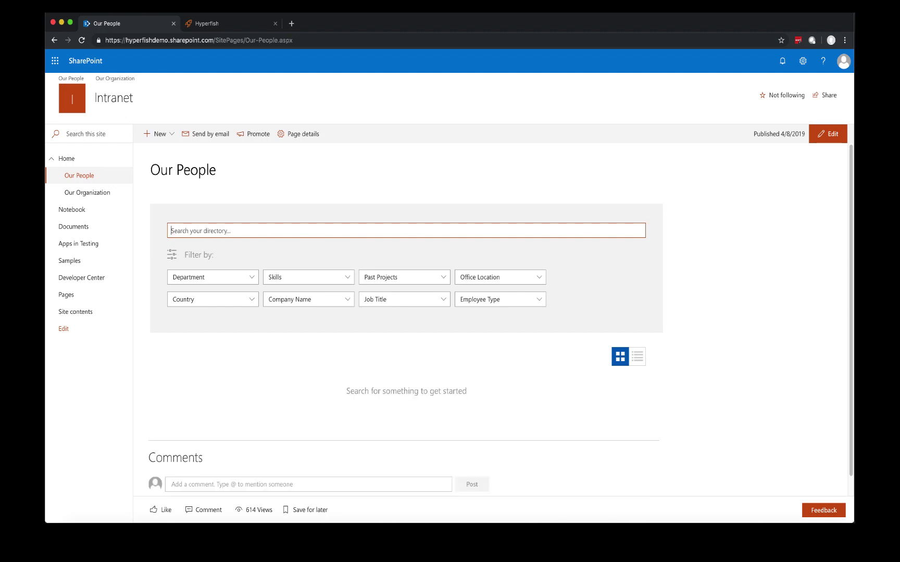
Step: Apply a Department filter to the people directory and browse the filtered results
left_click(250, 281)
left_click(251, 281)
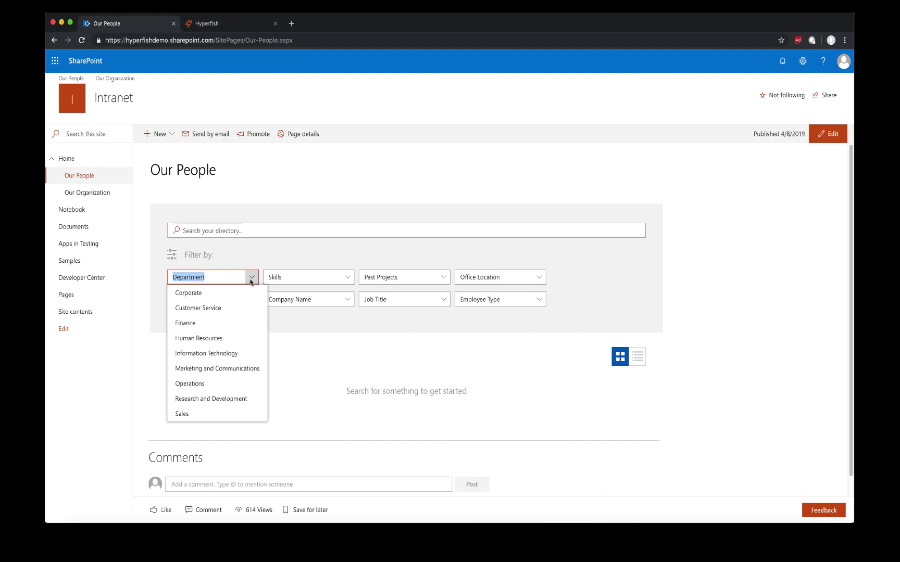
left_click(242, 338)
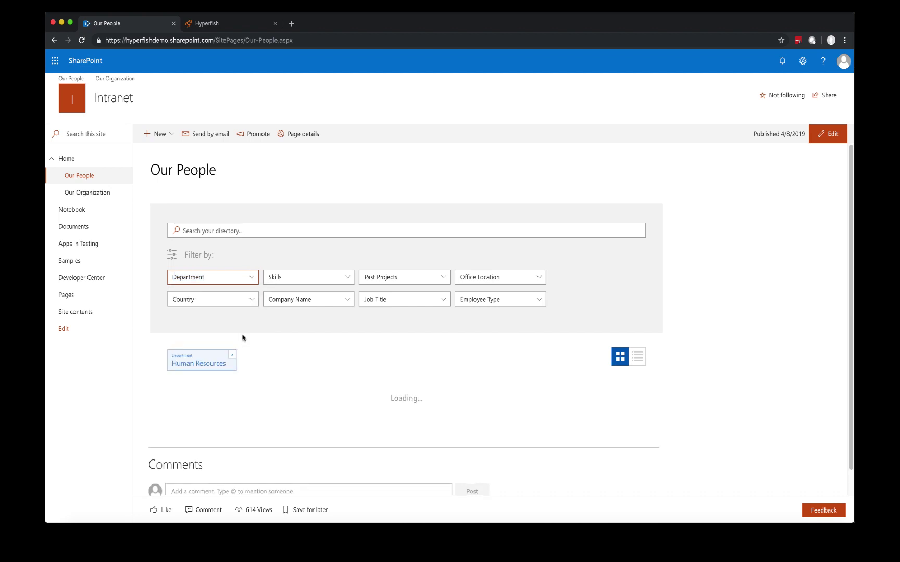
scroll(282, 375, "down", 1)
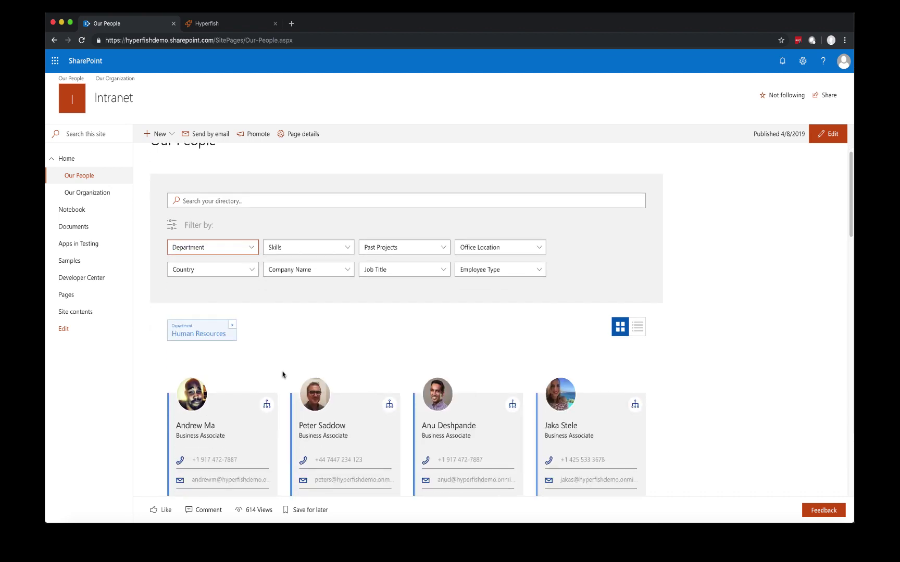
scroll(283, 375, "down", 3)
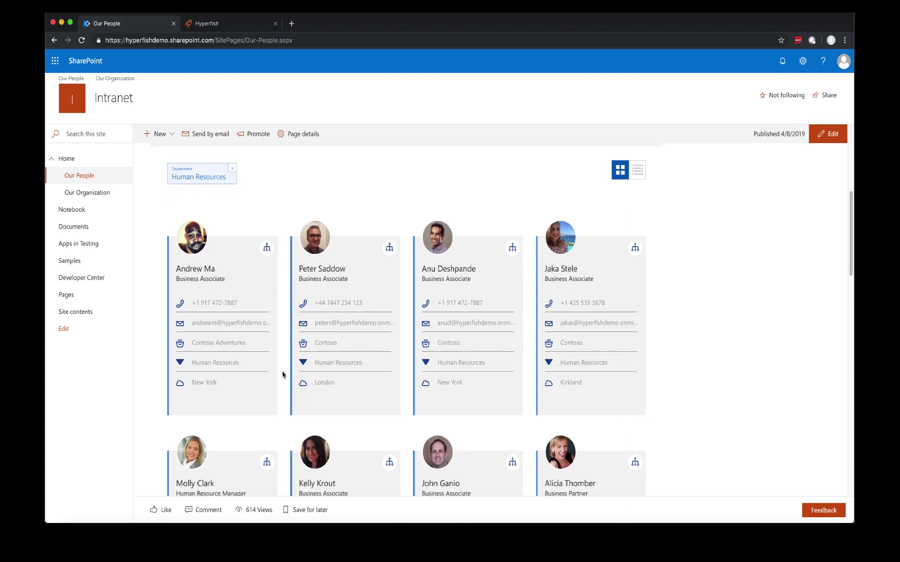
scroll(283, 375, "down", 1)
scroll(282, 375, "up", 3)
scroll(282, 375, "up", 2)
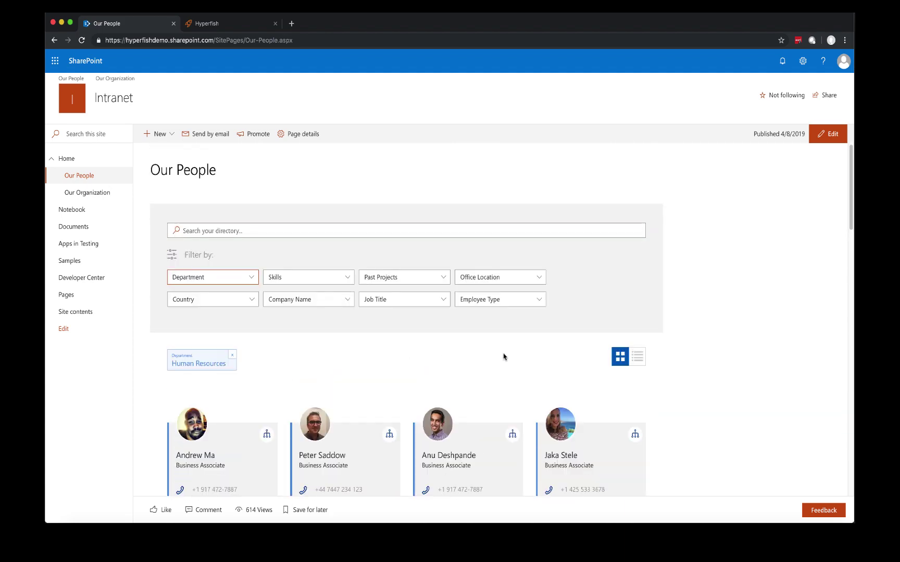
Step: View the Information Technology staff as a table, narrow to London, and return to cards
left_click(638, 357)
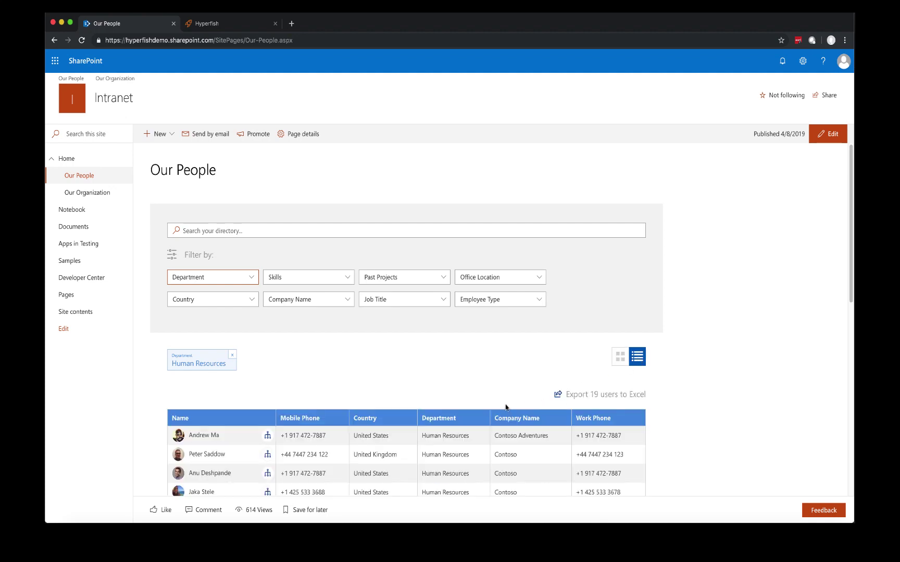
scroll(506, 408, "down", 2)
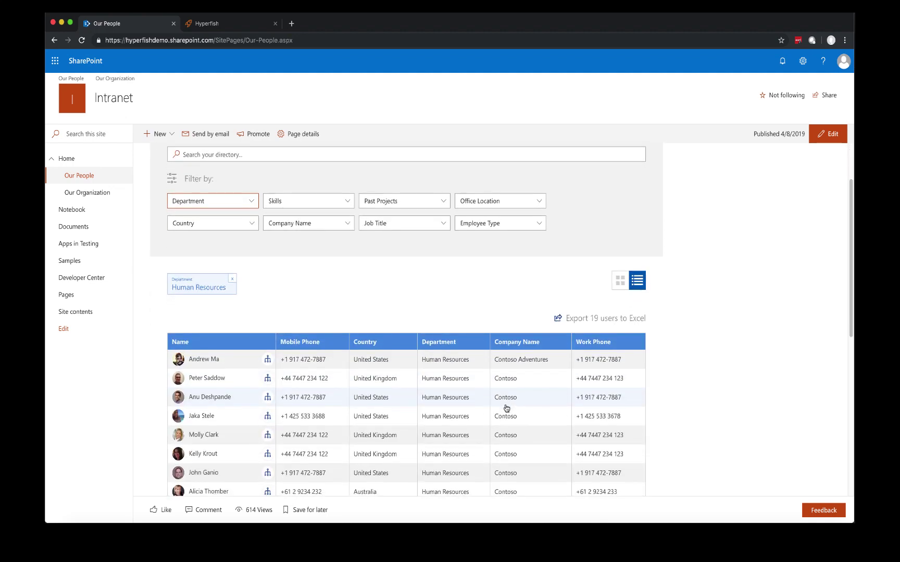
scroll(506, 408, "down", 3)
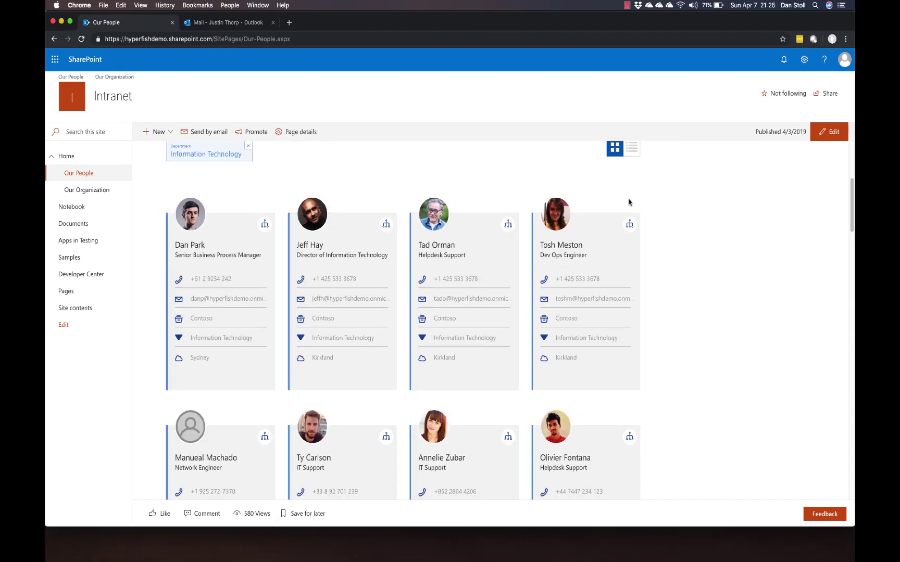
left_click(632, 148)
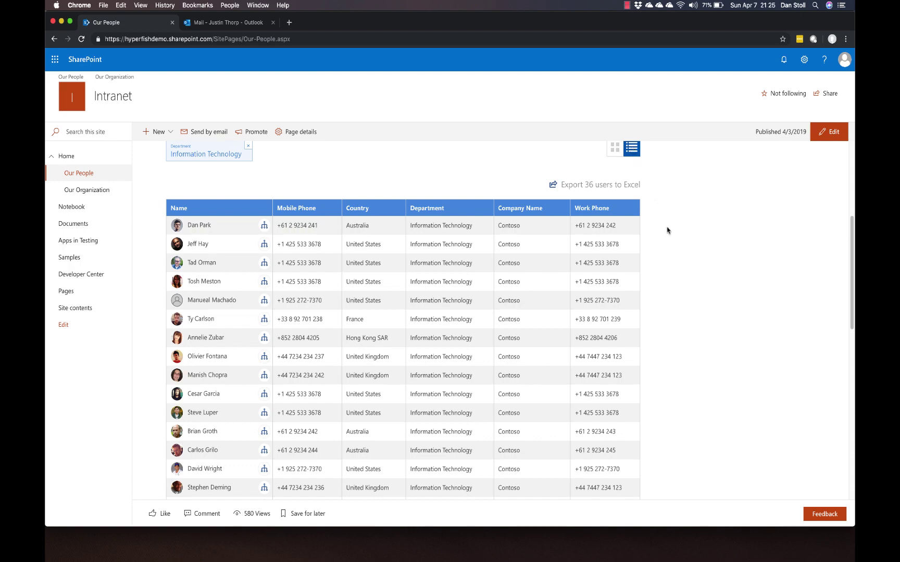
scroll(667, 231, "down", 3)
scroll(667, 230, "up", 5)
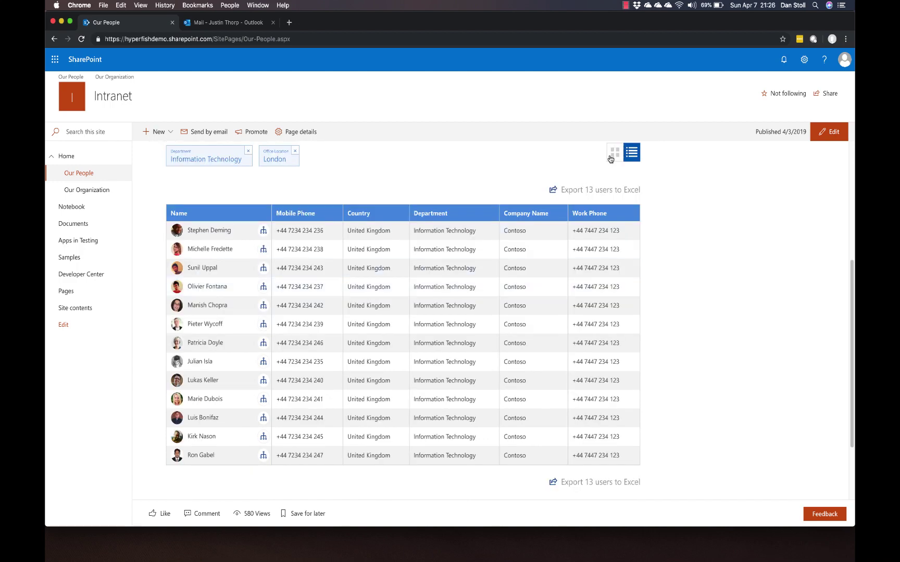
left_click(612, 157)
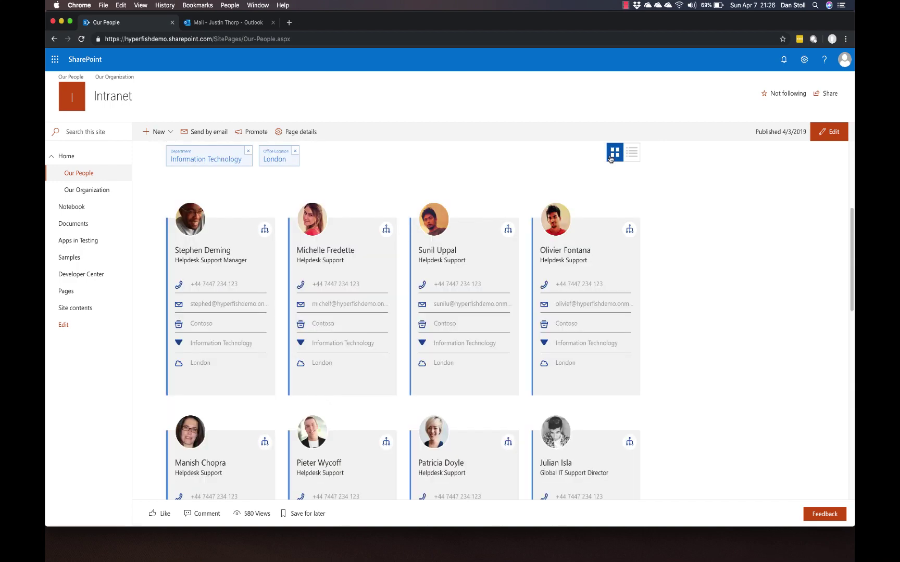
scroll(533, 345, "down", 4)
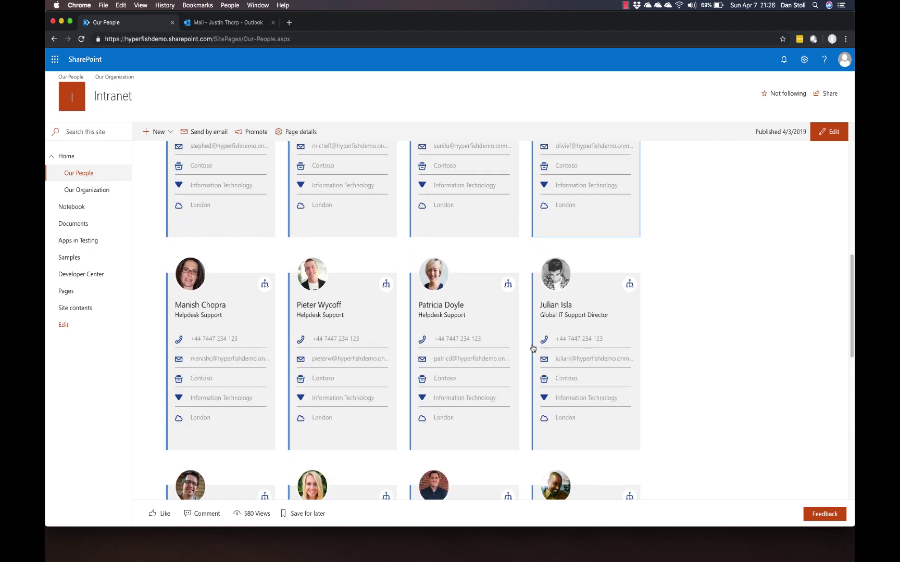
left_click(480, 313)
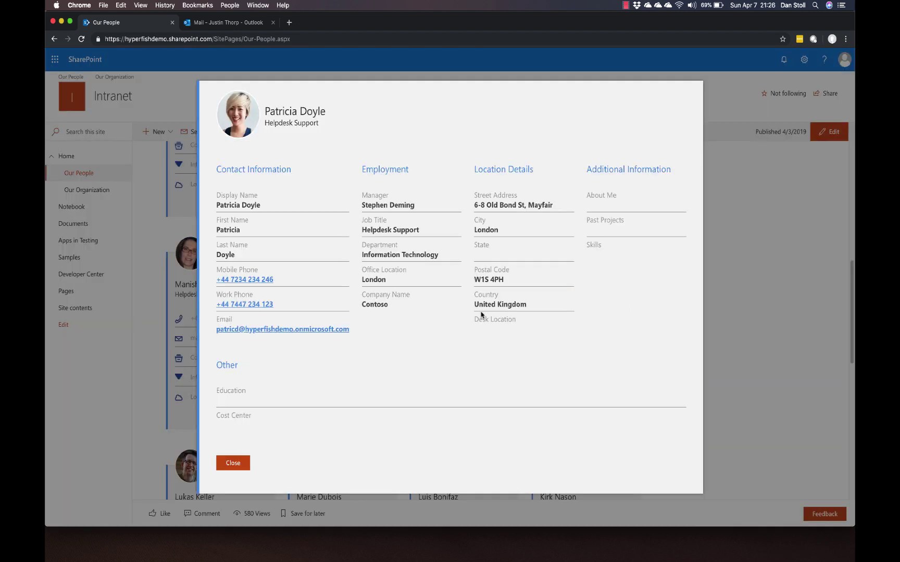
left_click(748, 327)
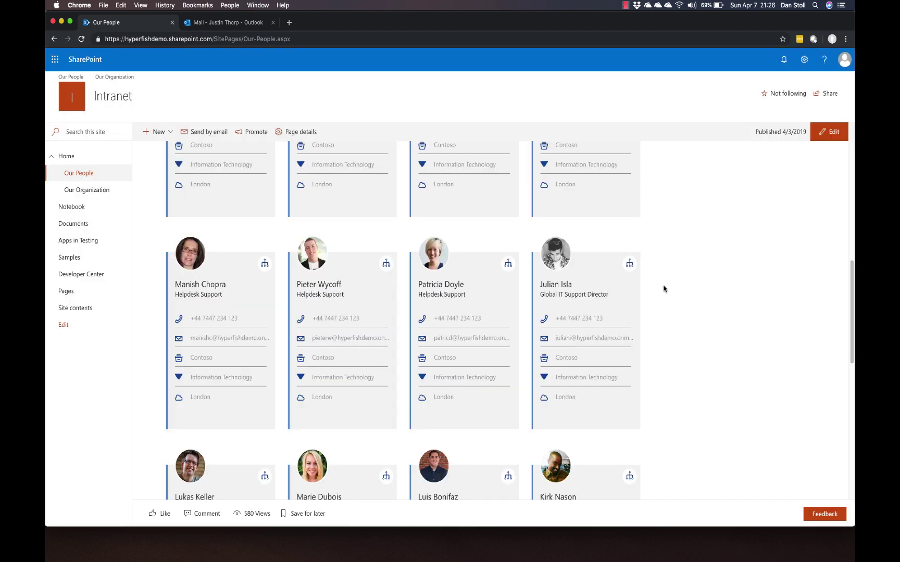
Step: Show the helpdesk worker's org chart, re-centre it on the Helpdesk Support Manager's team, then close it
left_click(508, 264)
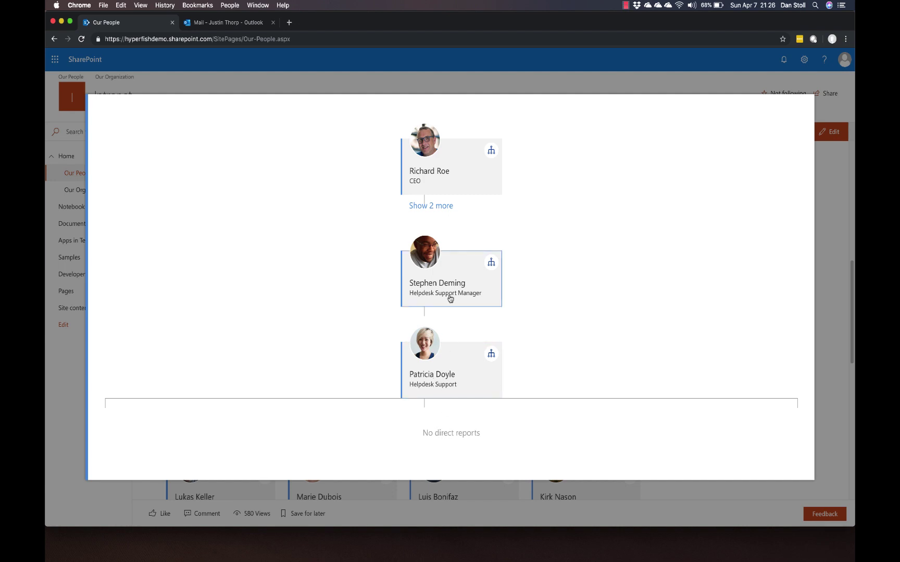
left_click(490, 264)
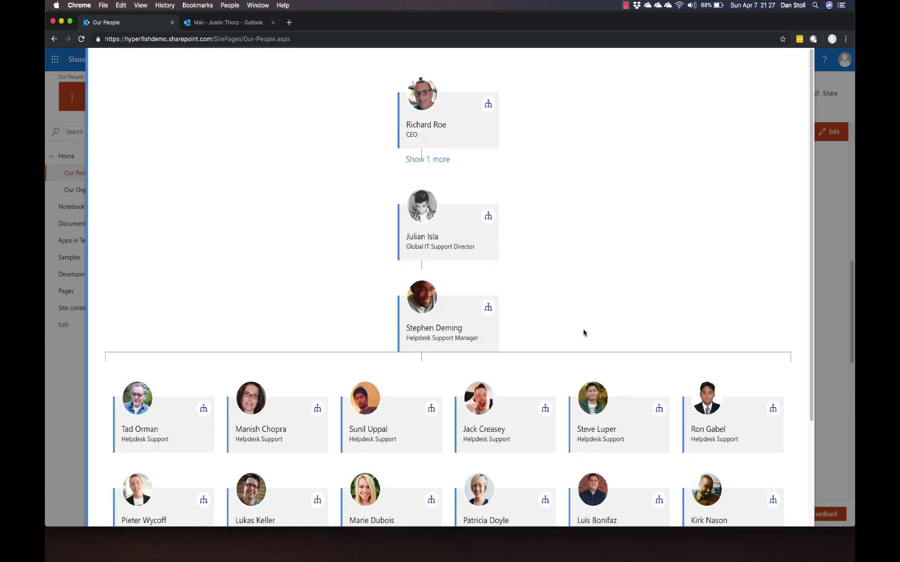
scroll(583, 333, "down", 3)
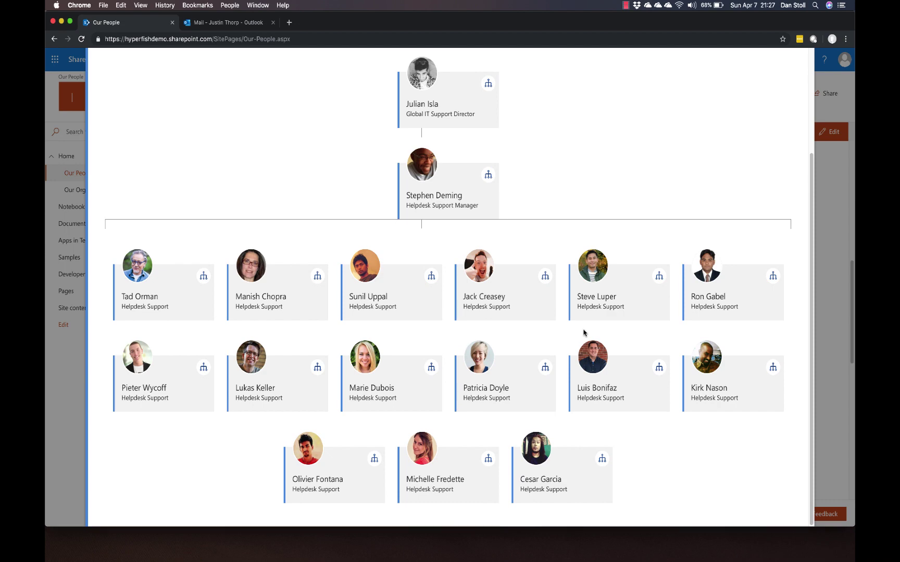
scroll(583, 333, "up", 3)
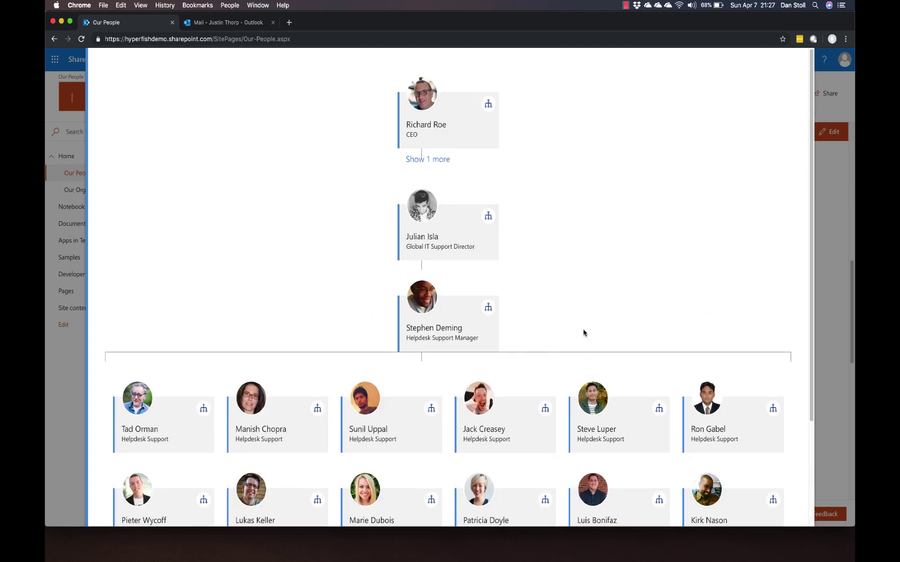
left_click(834, 267)
scroll(741, 263, "up", 9)
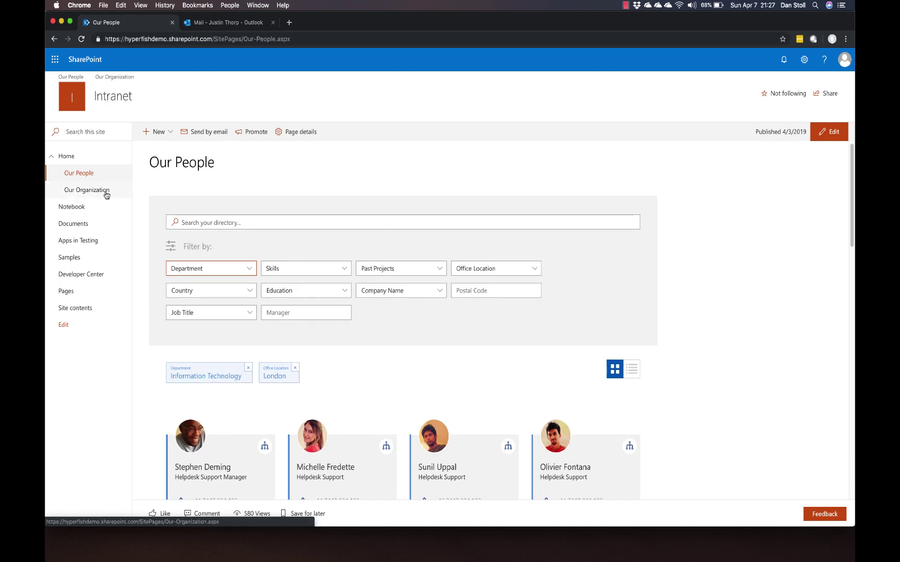
scroll(112, 191, "down", 1)
Step: Open the Our Organization page and expand the CIO's direct reports
left_click(106, 192)
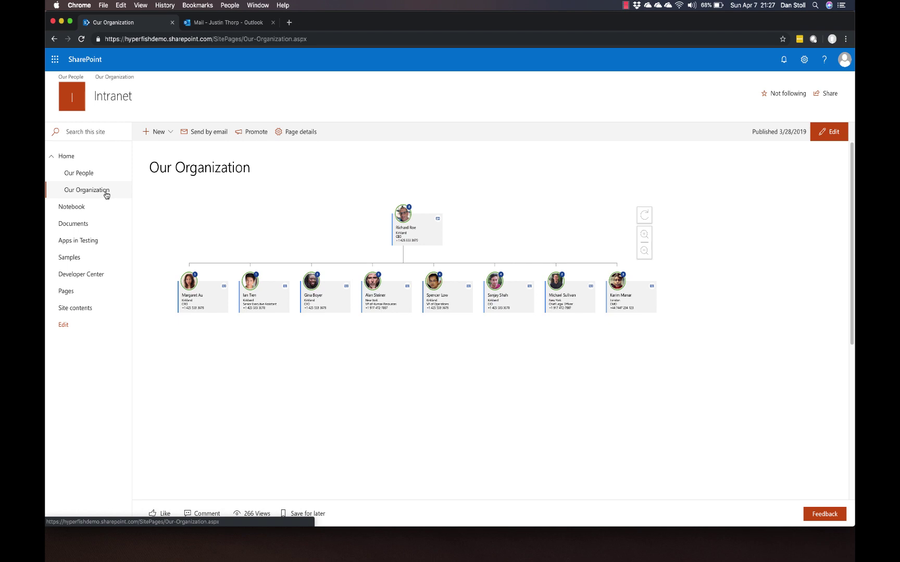
left_click(85, 194)
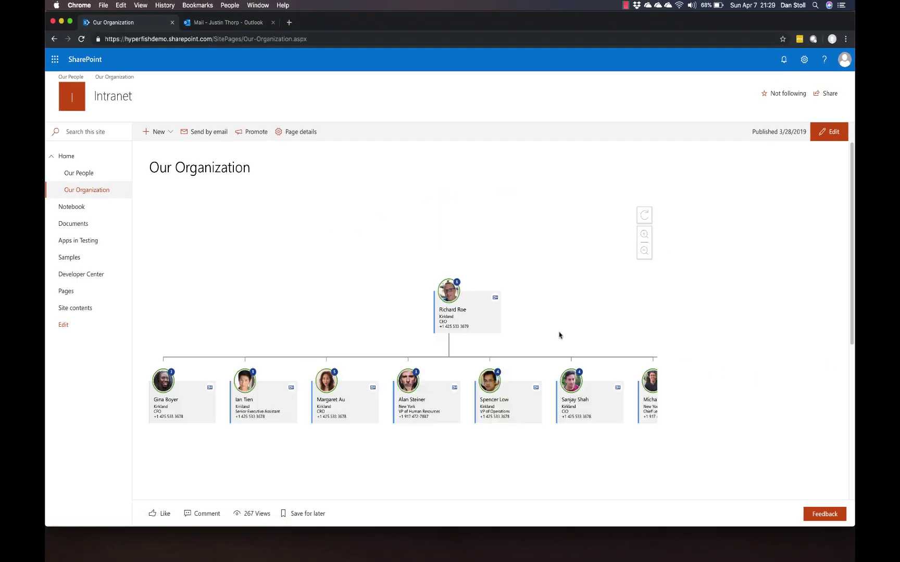
left_click_drag(559, 335, 385, 246)
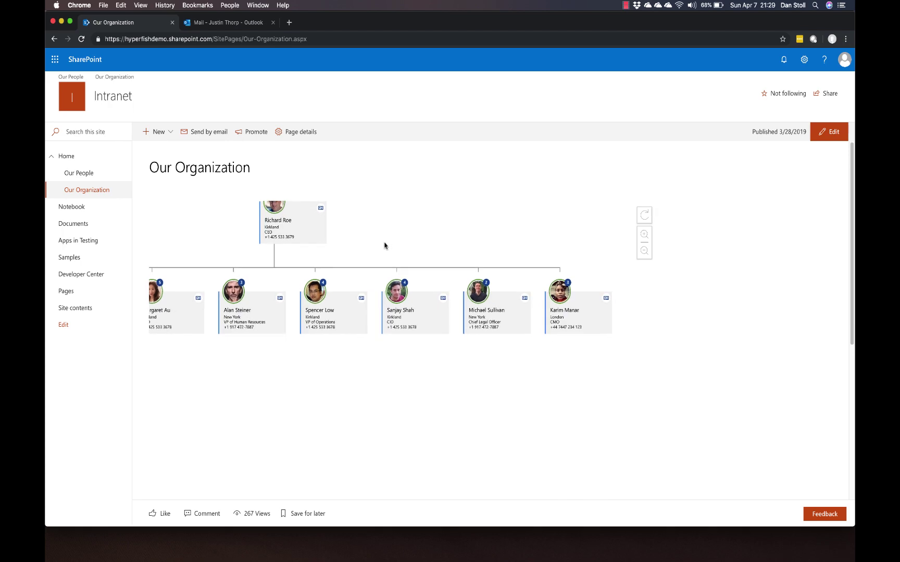
left_click(412, 315)
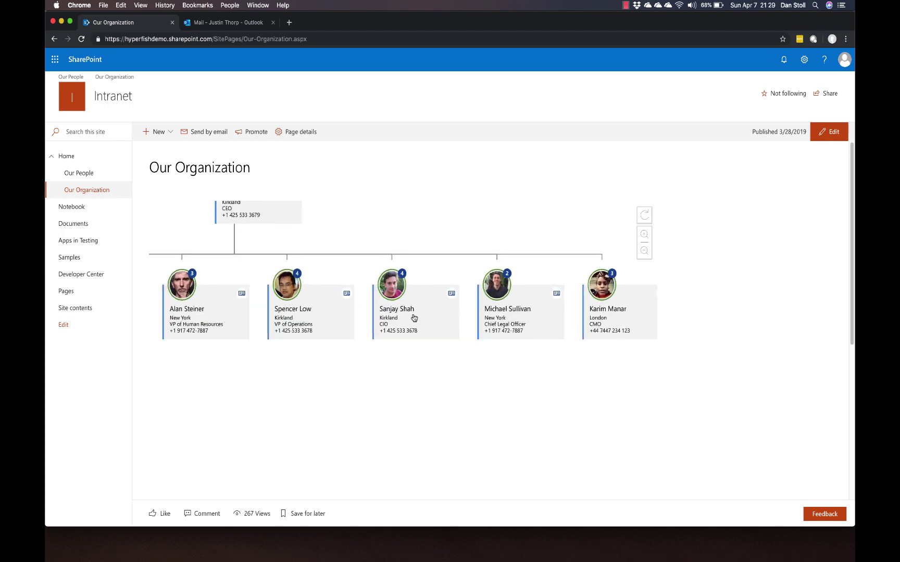
left_click_drag(413, 318, 381, 243)
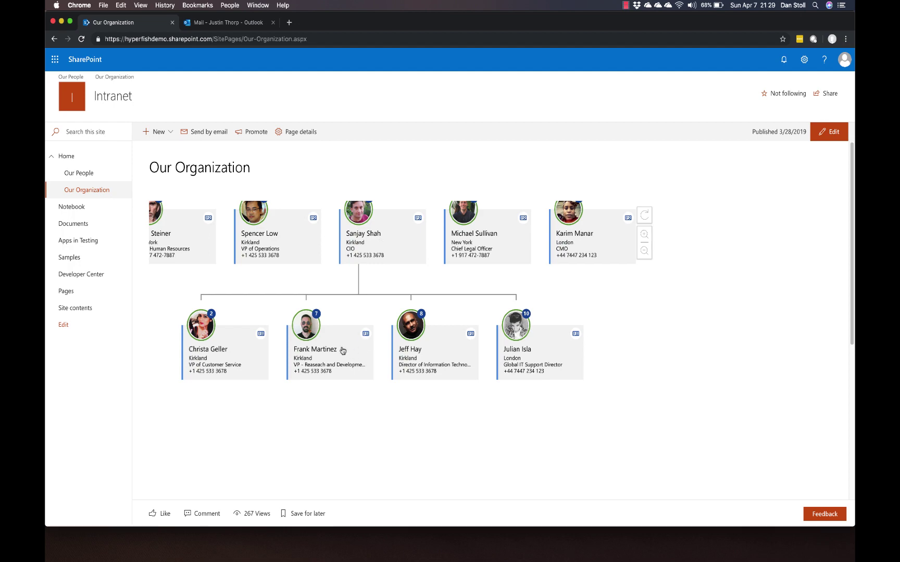
Step: Drill through the R&D VP to the product director's four managers, viewing one's profile
left_click(332, 362)
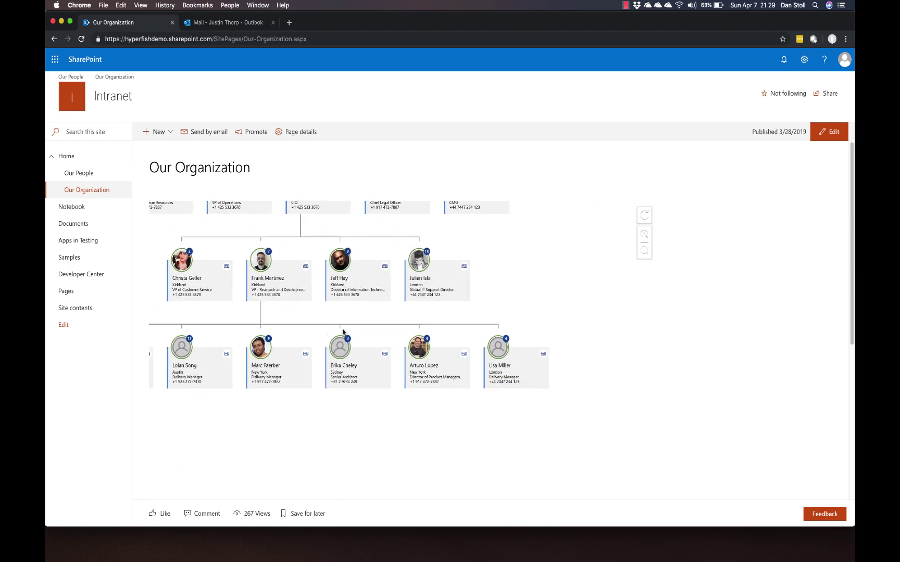
left_click(447, 355)
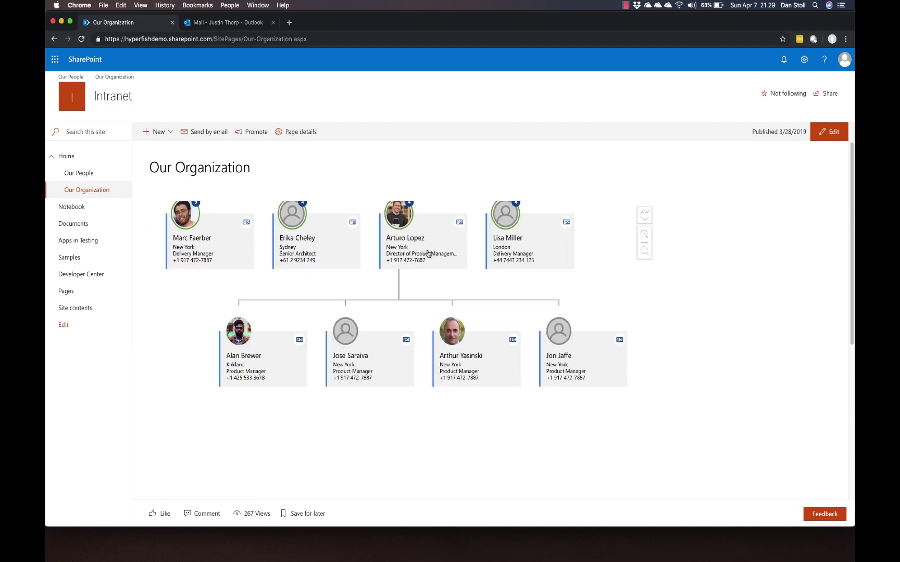
left_click(513, 340)
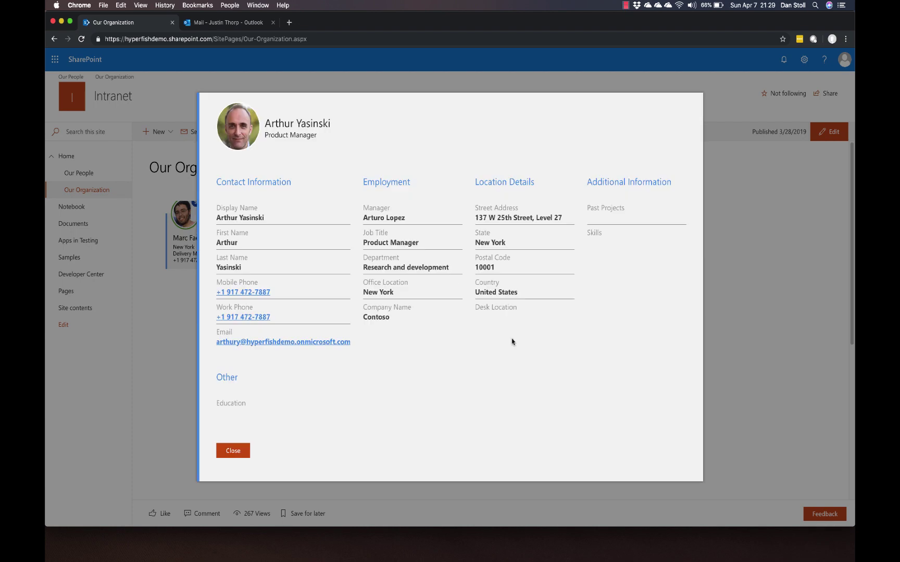
left_click(239, 451)
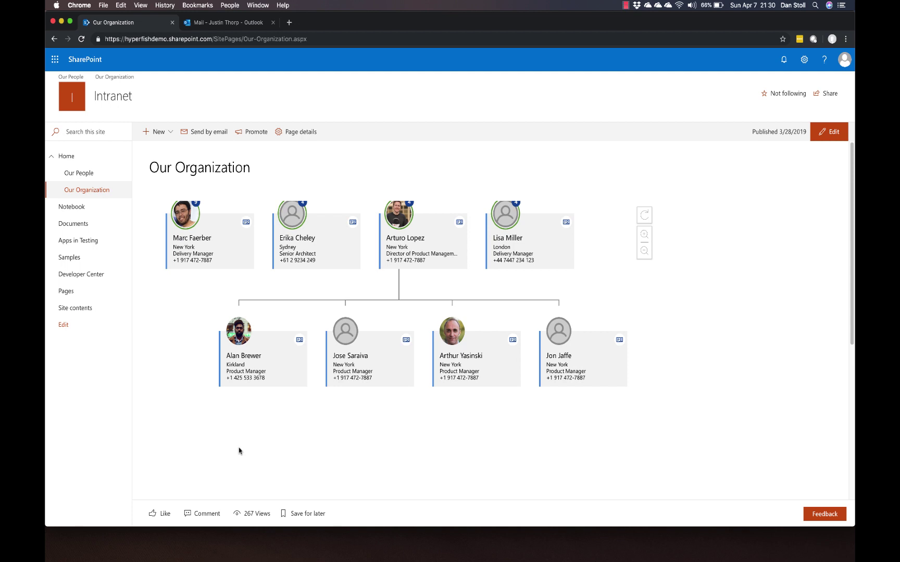
Step: In Outlook Mail, read the directory REMINDER email, then 'Please review your Company Directory information'
left_click(248, 26)
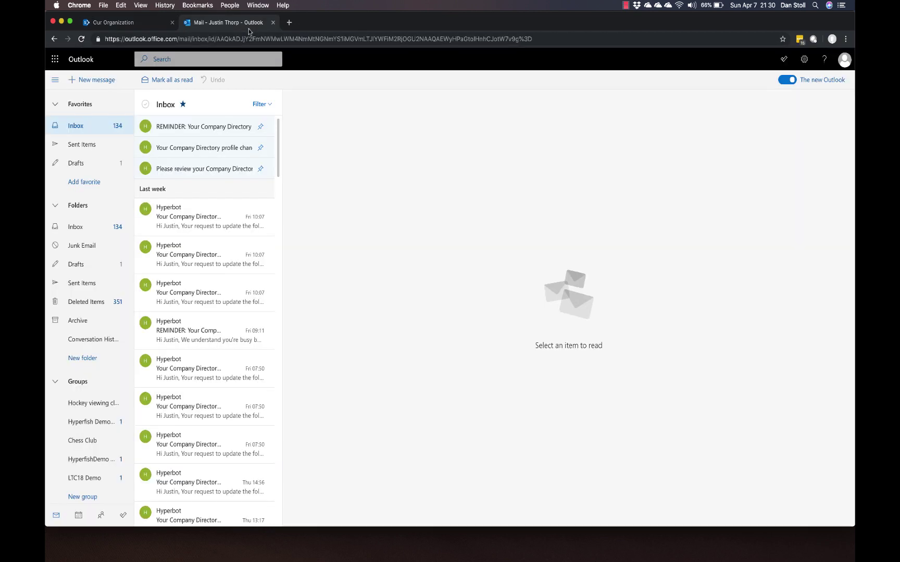
left_click(232, 134)
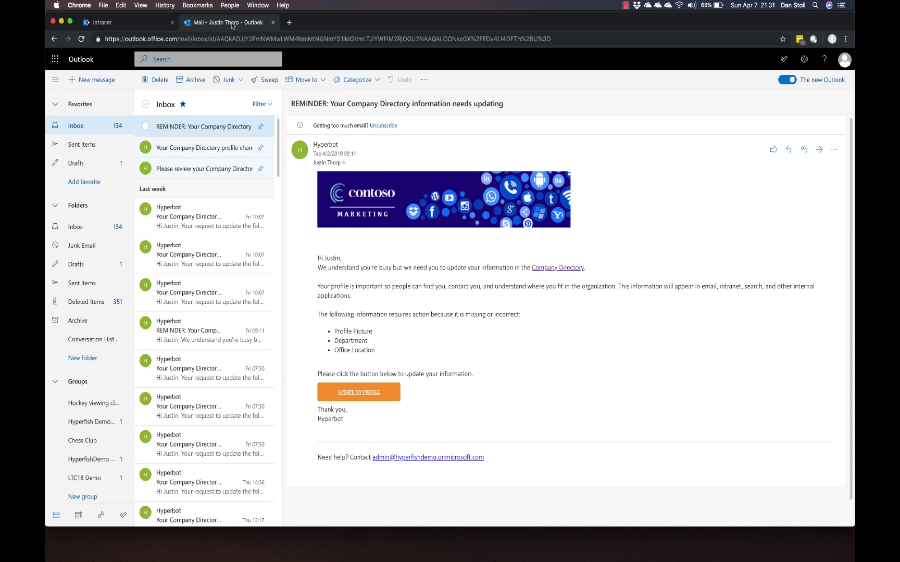
left_click(199, 171)
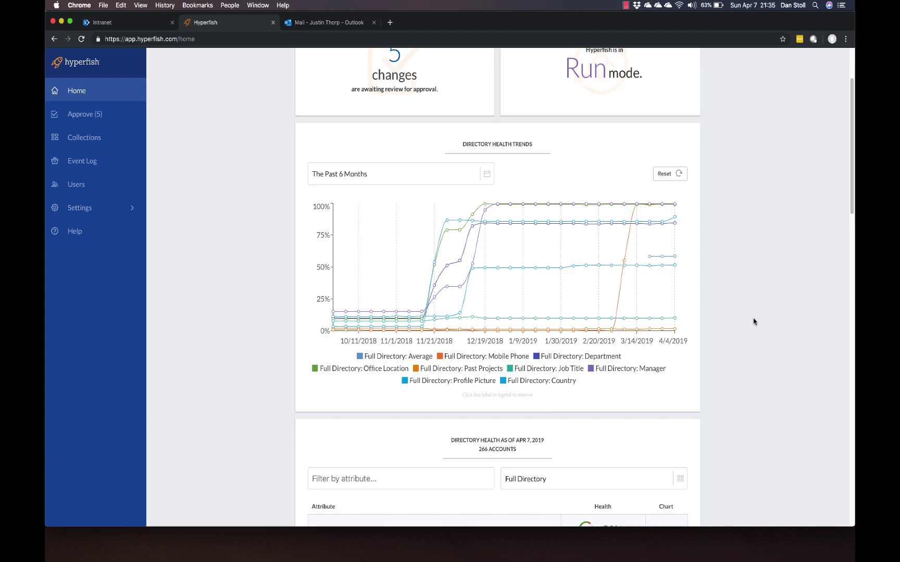
Step: Scroll the Home attribute table and open the '5 changes' awaiting approval card
scroll(753, 322, "down", 12)
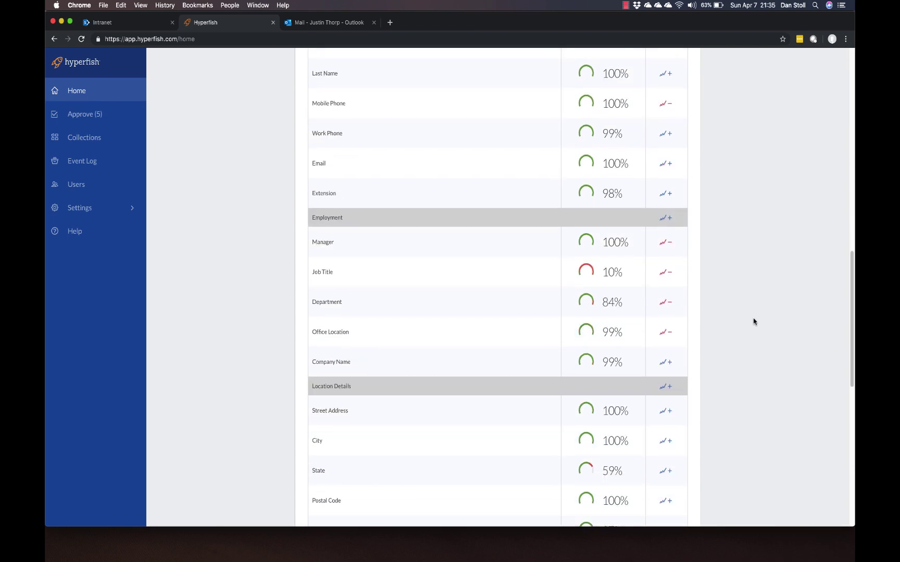
scroll(753, 321, "down", 3)
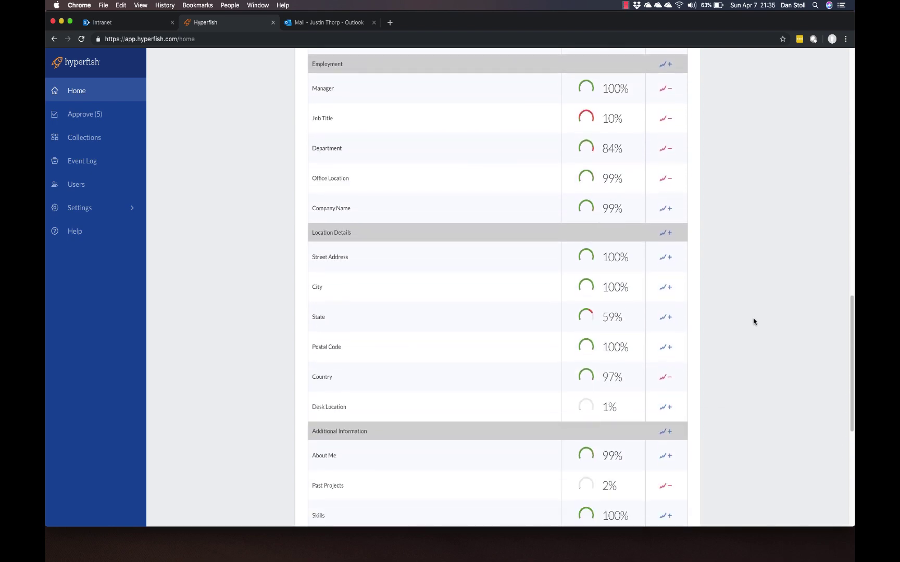
scroll(753, 322, "up", 15)
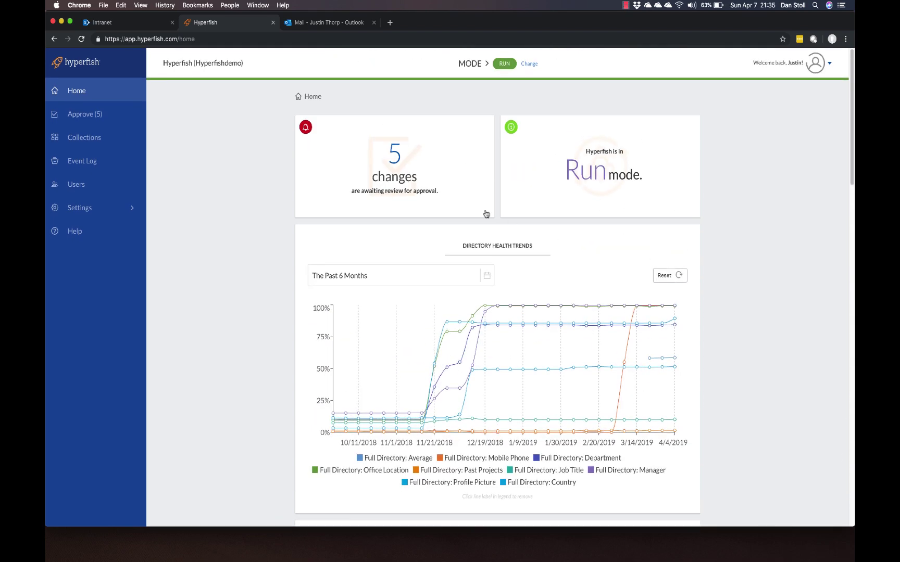
left_click(401, 163)
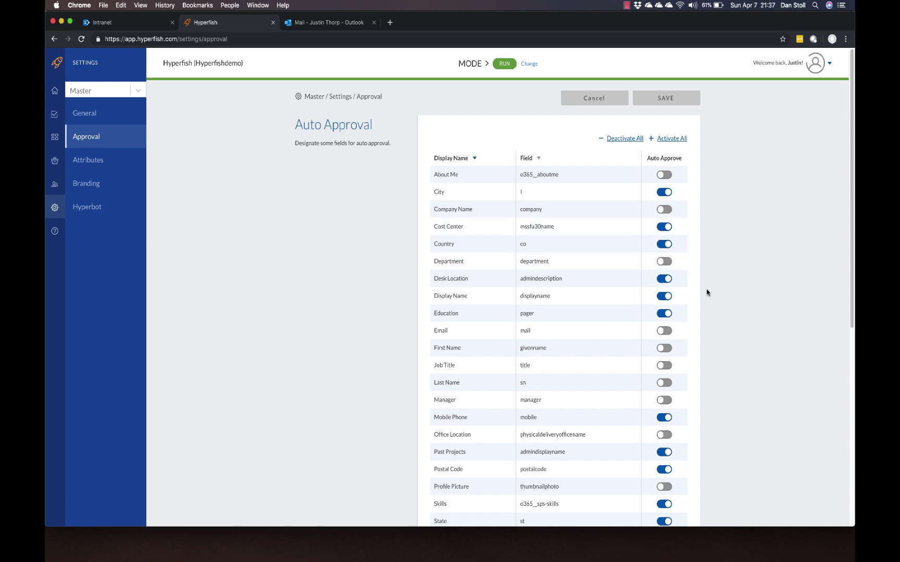
Step: Scroll down the Approval settings page before moving to General settings
scroll(707, 291, "down", 6)
scroll(707, 292, "down", 1)
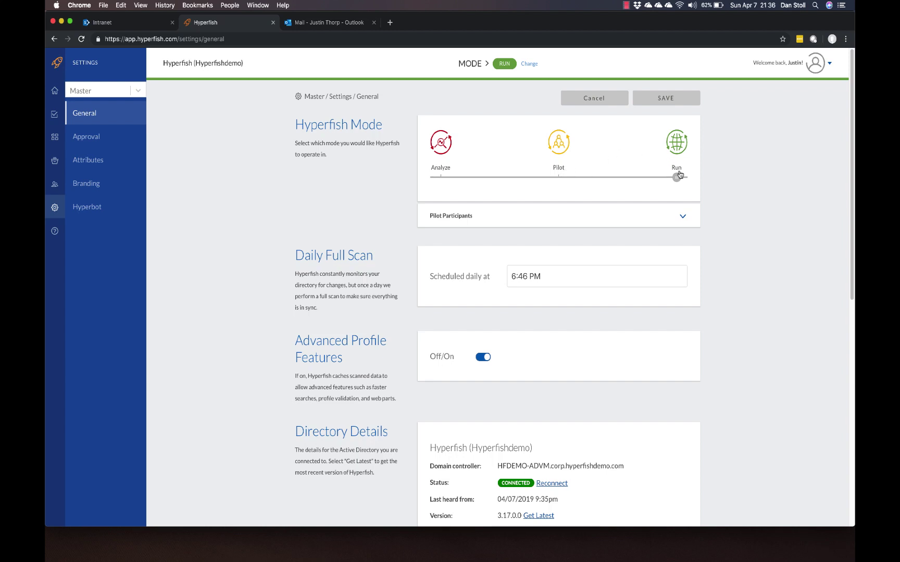
Step: Scroll to Support Contact, the Entire Active Directory scope and the five Hyperfish Administrators
scroll(773, 277, "down", 3)
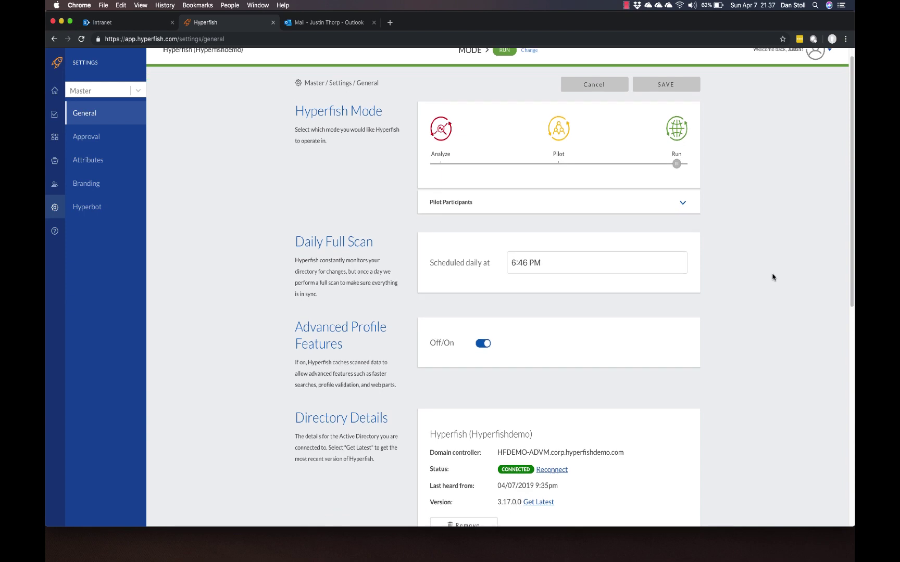
scroll(772, 277, "down", 4)
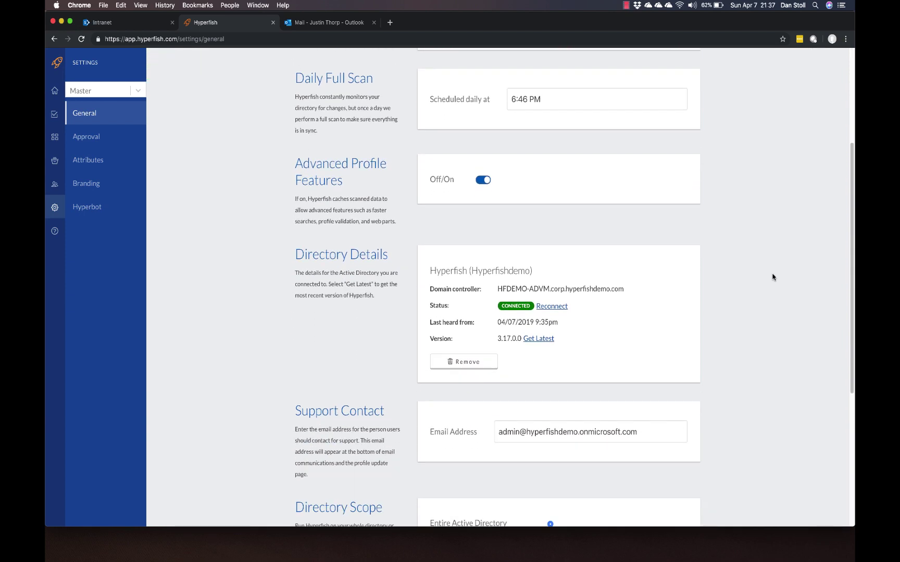
scroll(773, 277, "down", 6)
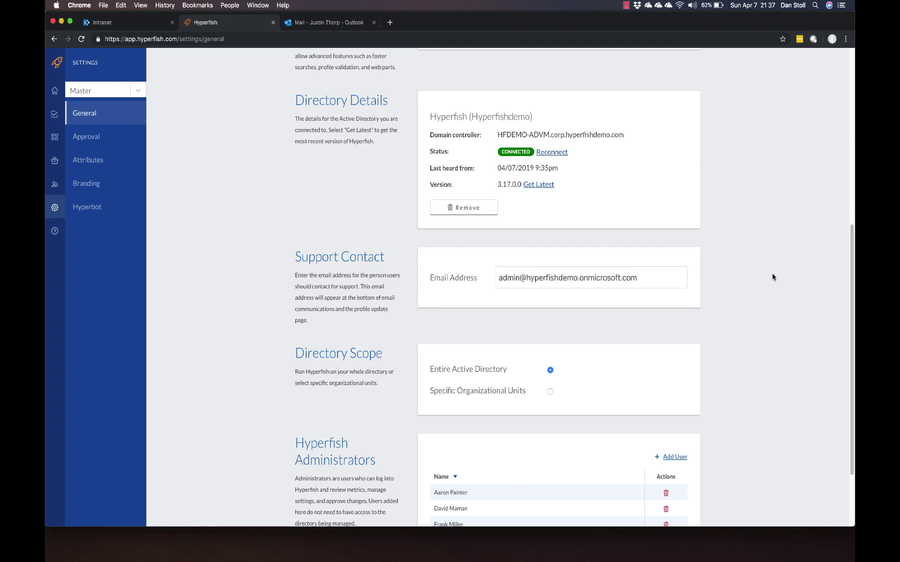
scroll(773, 277, "down", 3)
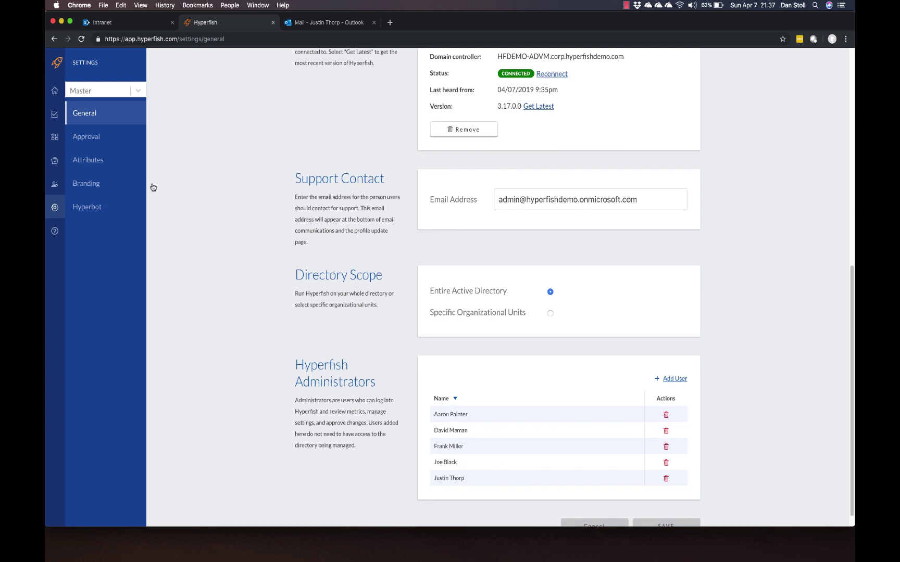
Step: In Attributes > Formats, keep Department's input type as Autocomplete with its choice list
left_click(103, 170)
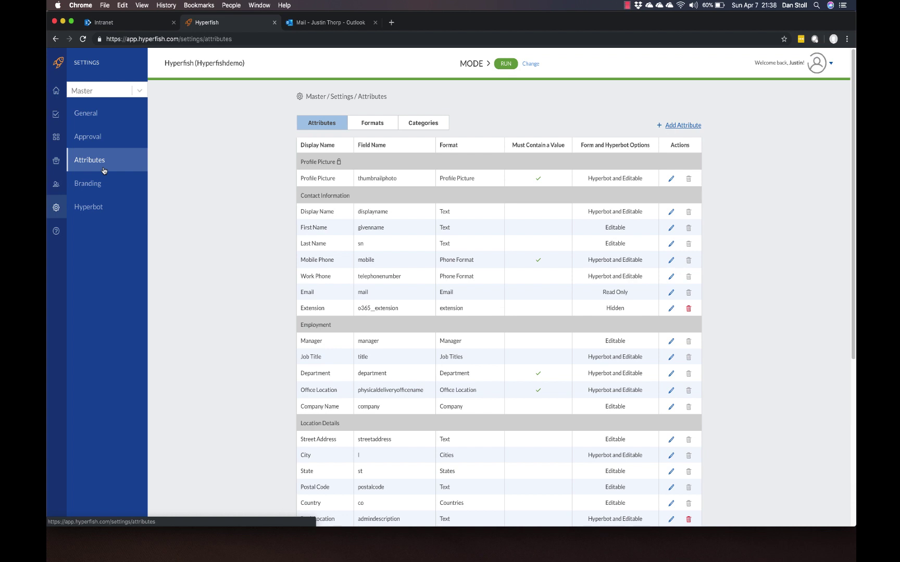
left_click(373, 123)
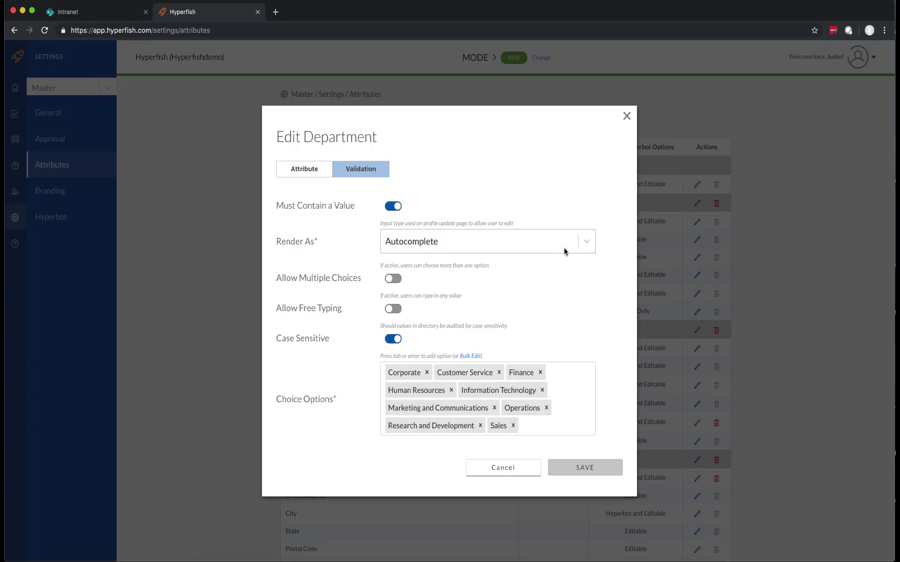
left_click(582, 246)
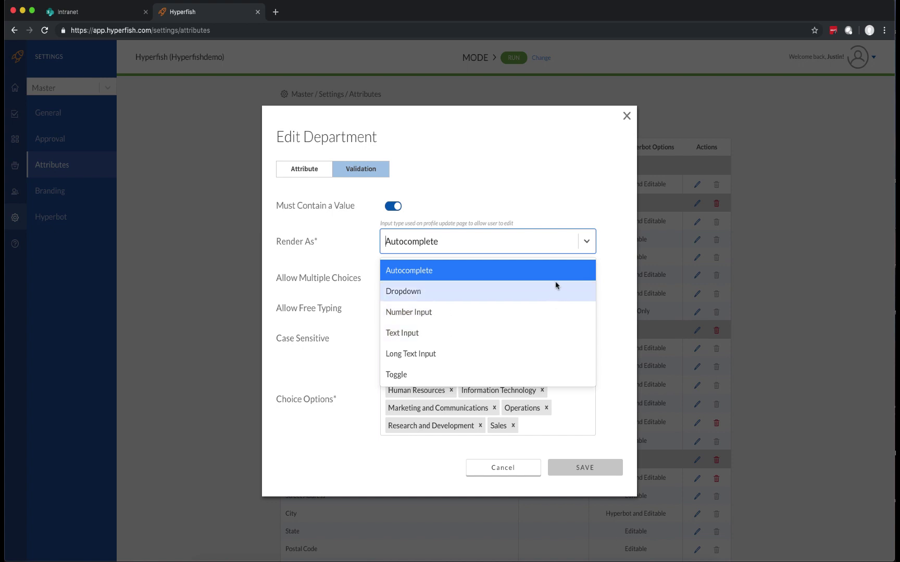
left_click(557, 277)
left_click(560, 430)
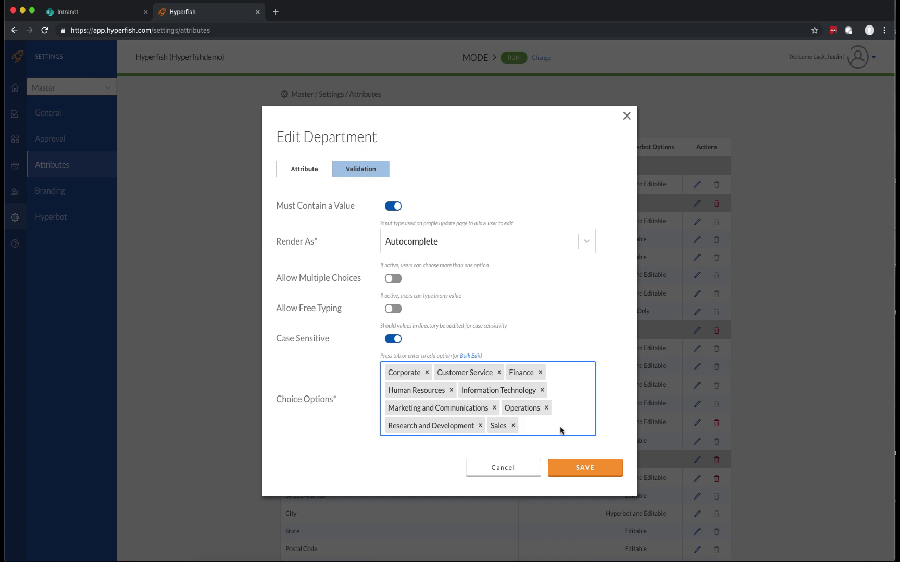
Step: Set the Department attribute to Hyperbot and Editable and save it
left_click(304, 168)
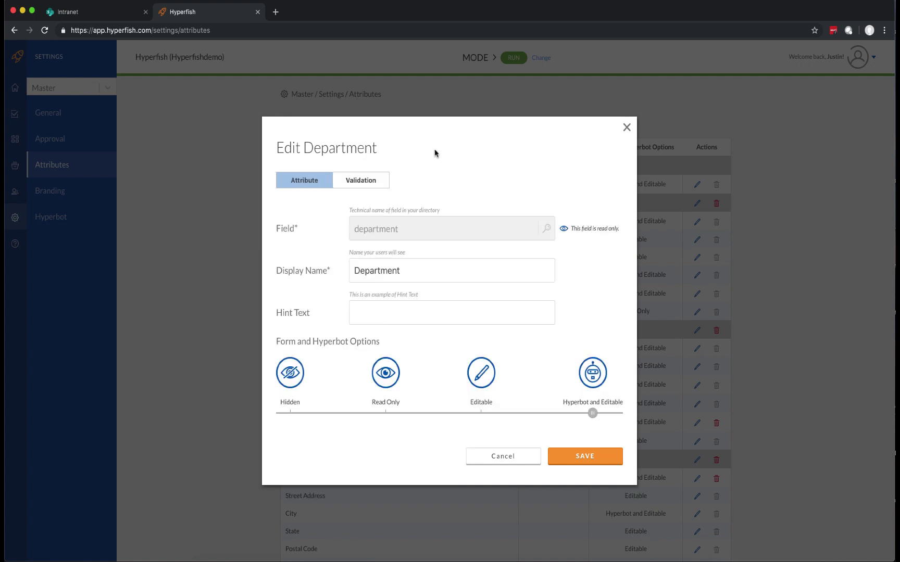
left_click(455, 268)
left_click(482, 375)
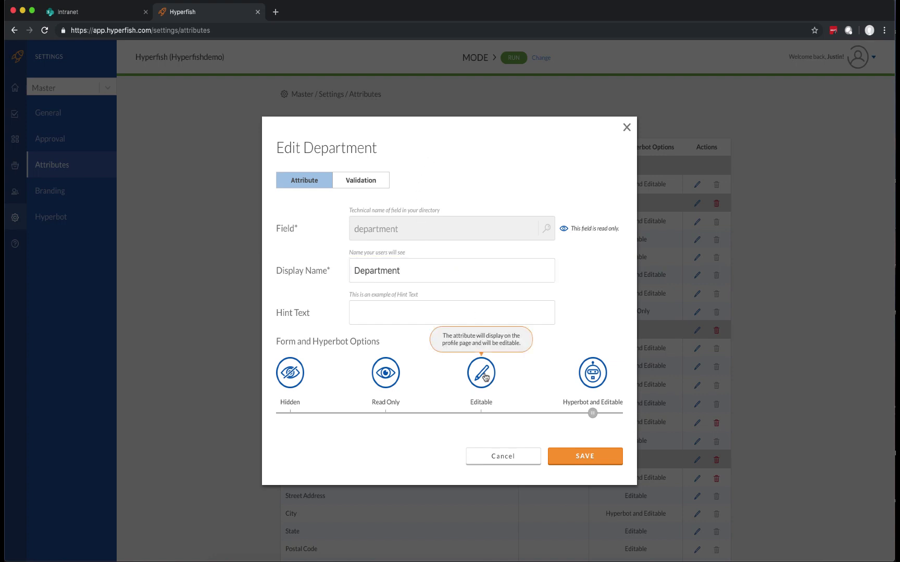
left_click(388, 375)
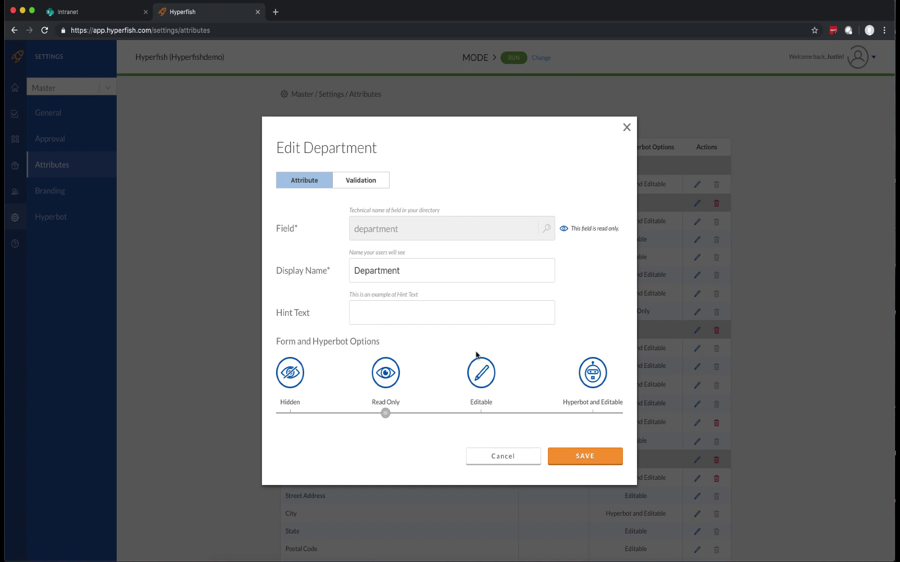
left_click(594, 381)
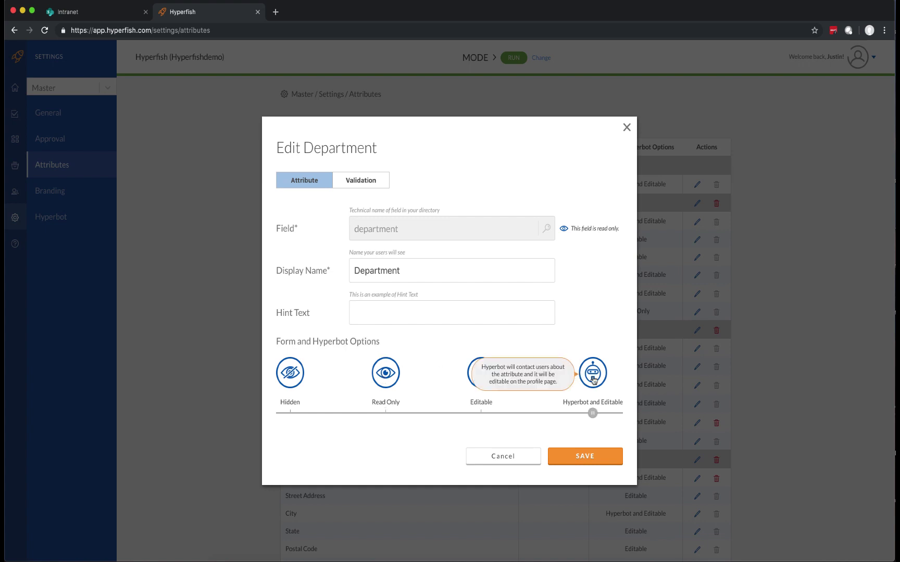
left_click(608, 462)
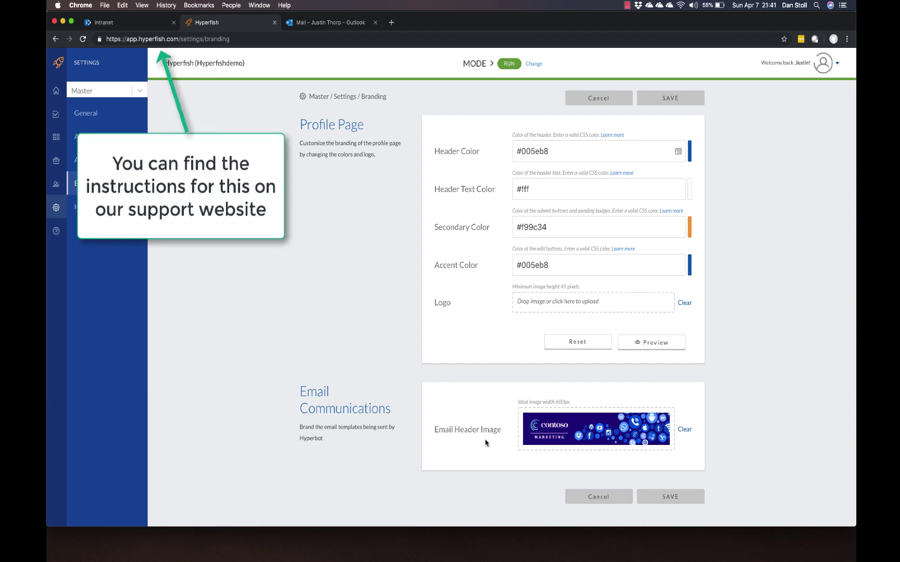
Step: Show Hyperbot settings: Hyperbot on, Email and Skype for Business channels, Custom personality
left_click(94, 207)
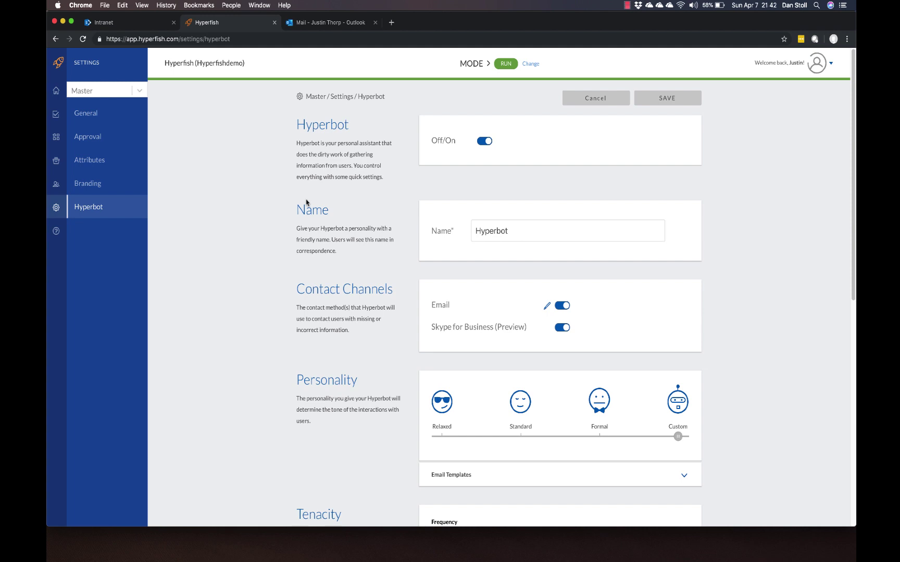
Step: Rename the Hyperbot to a person's full name and expand its email templates down to Do Not Disturb
double_click(496, 230)
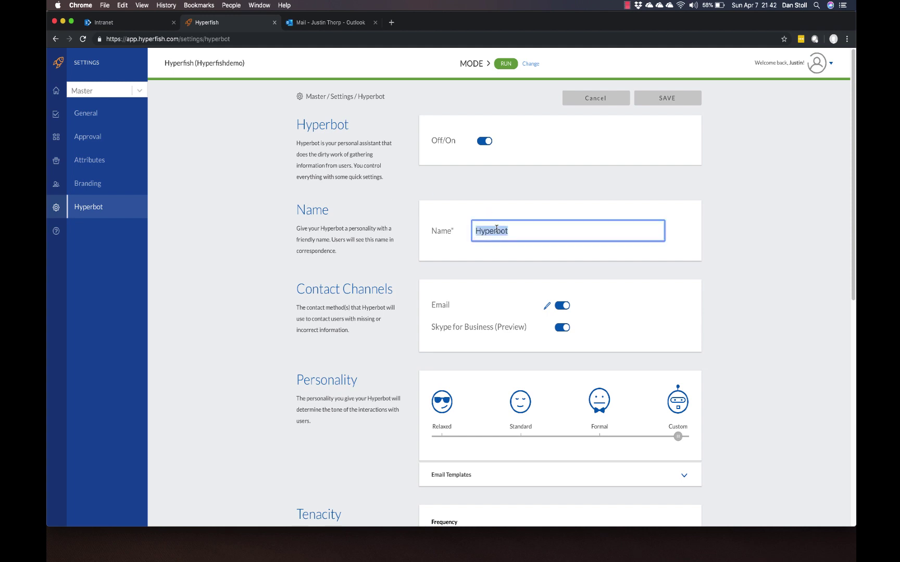
type("Steve Smith")
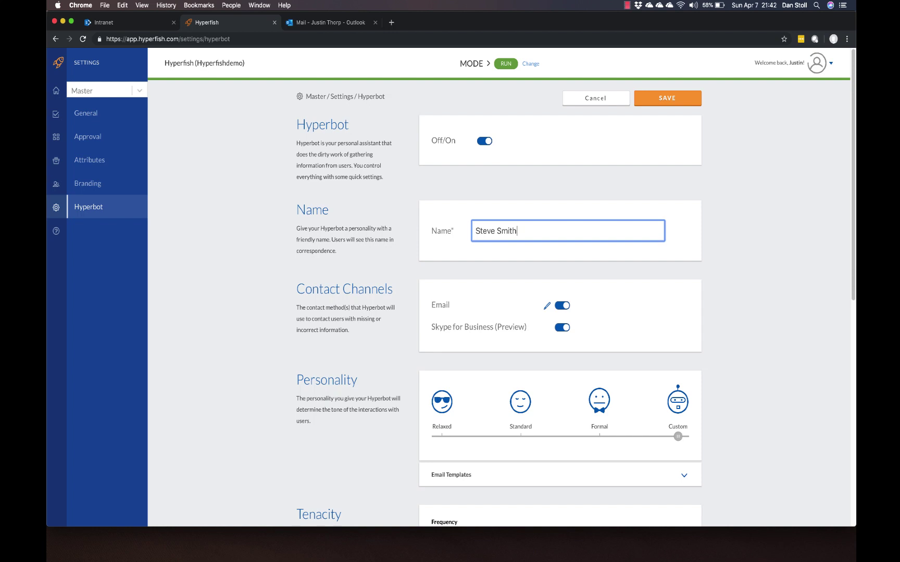
scroll(521, 286, "down", 5)
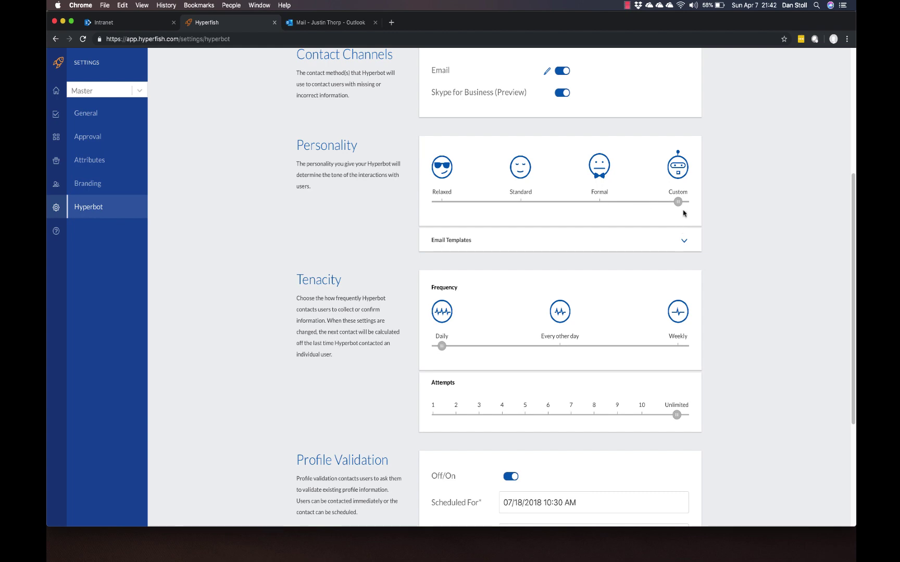
left_click(683, 241)
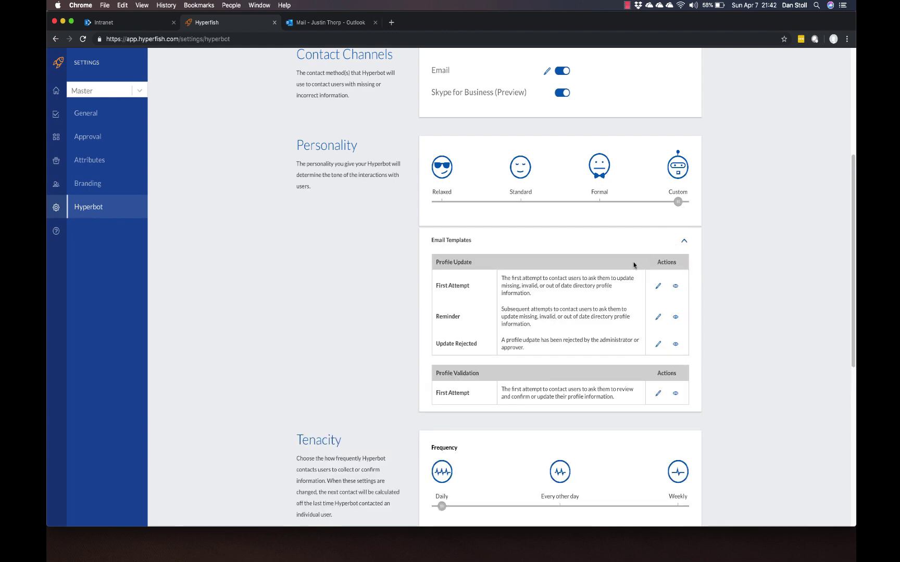
scroll(603, 348, "down", 5)
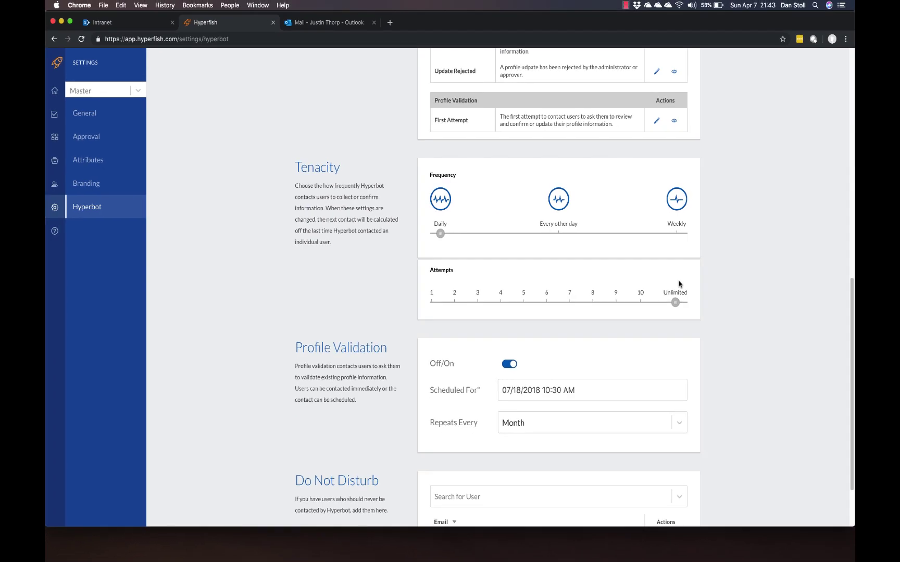
scroll(679, 283, "down", 3)
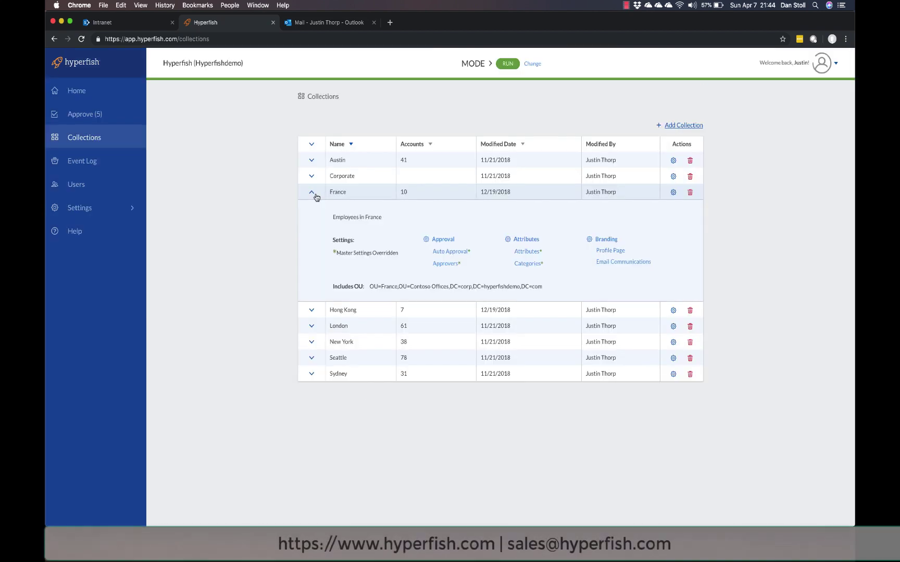
Step: Collapse France, expand Seattle's collection settings, then go back to the Home dashboard
left_click(311, 193)
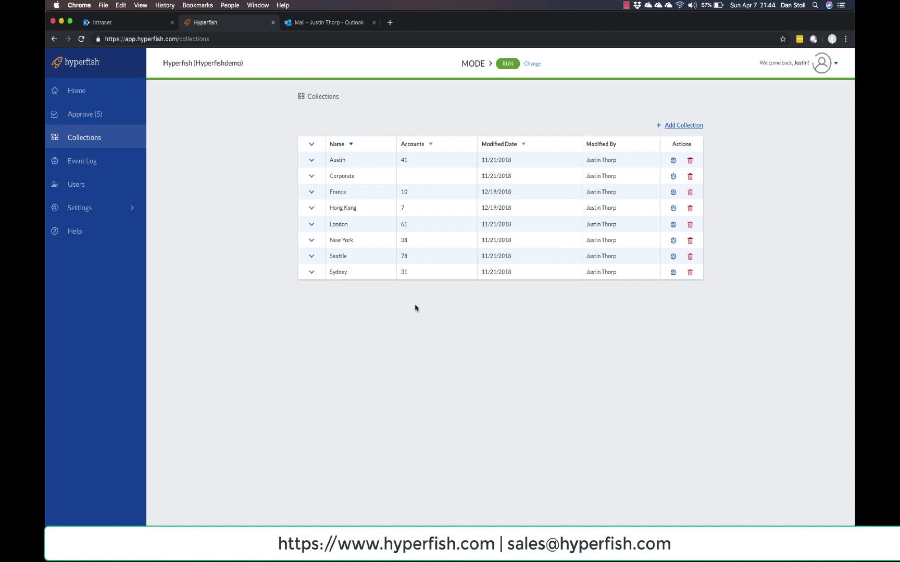
left_click(345, 259)
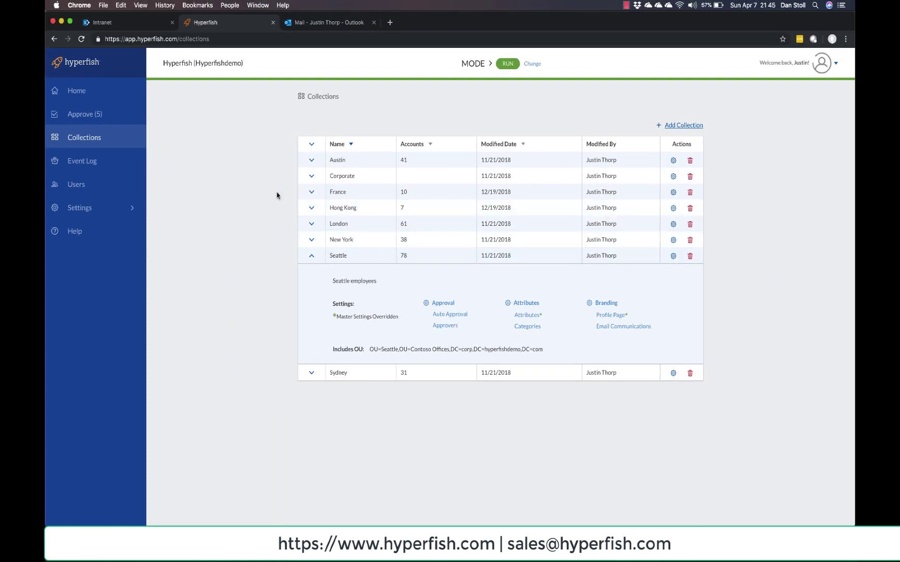
left_click(64, 95)
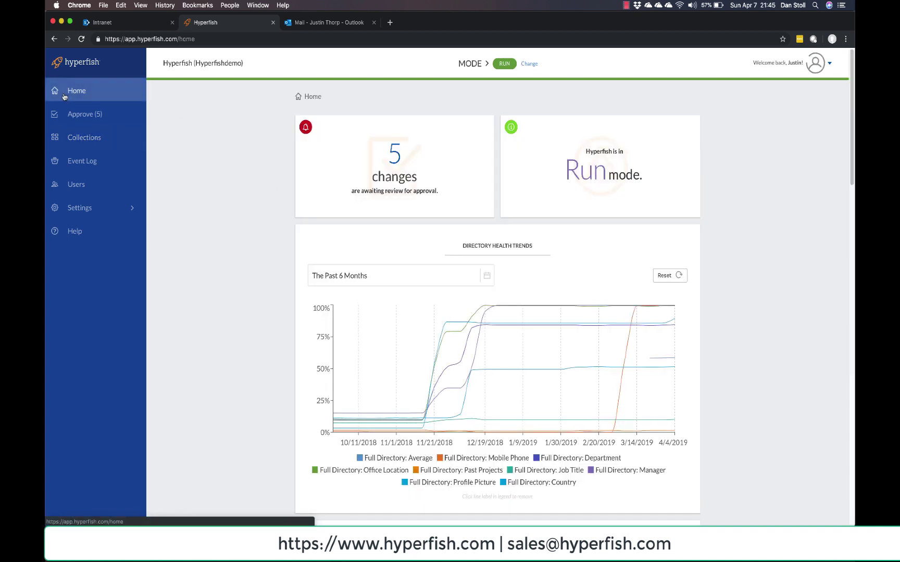